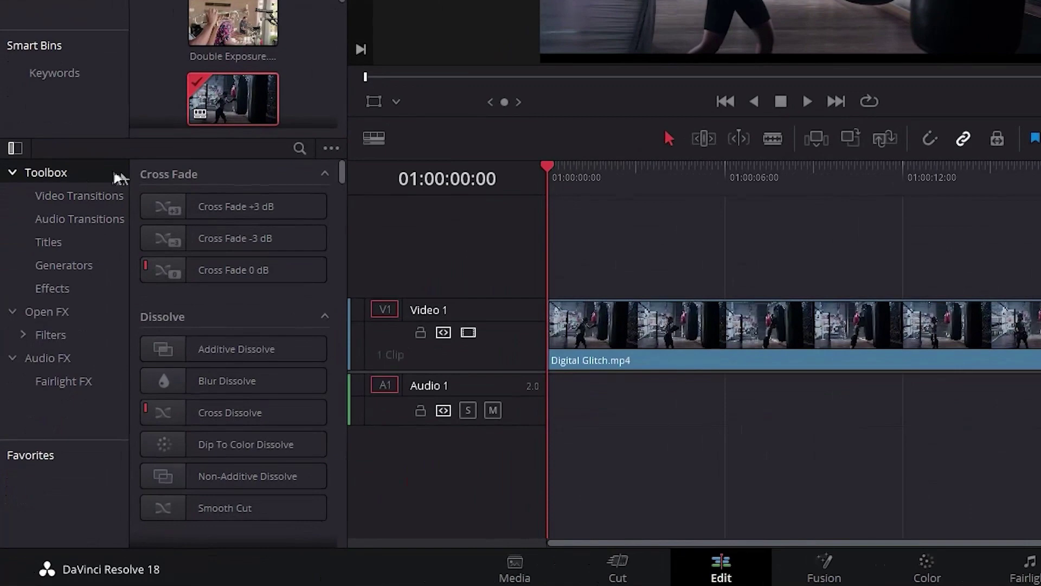
# Step: Add an Adjustment Clip on Video 2, trimmed to run from 01:00:16:25 to 01:00:17:12
pyautogui.click(299, 148)
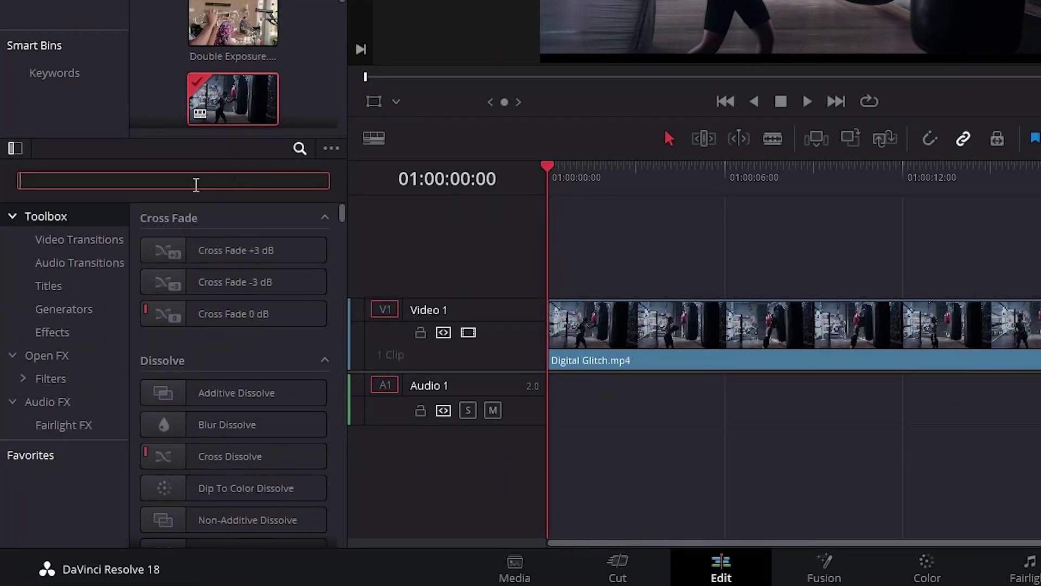
pyautogui.write('adjust')
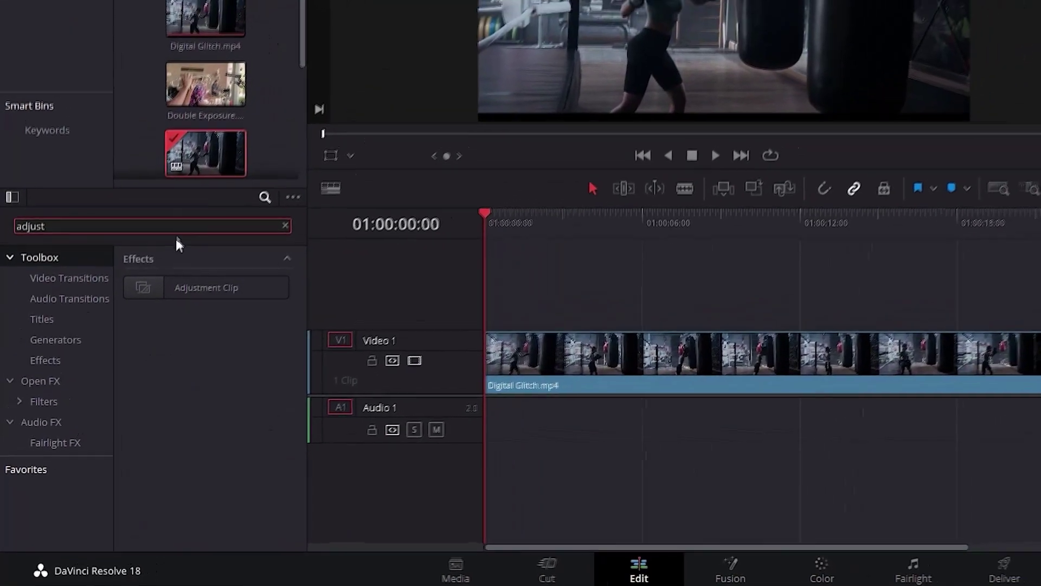
pyautogui.moveTo(179, 288); pyautogui.dragTo(545, 352)
pyautogui.click(412, 288)
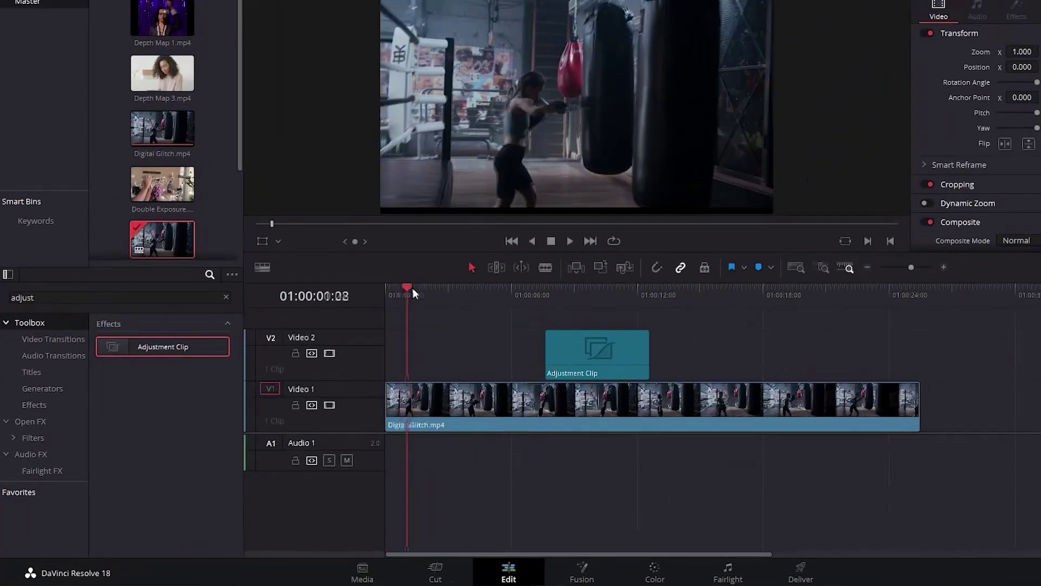
pyautogui.moveTo(412, 288); pyautogui.dragTo(738, 307)
pyautogui.moveTo(596, 353); pyautogui.dragTo(750, 352)
pyautogui.click(751, 288)
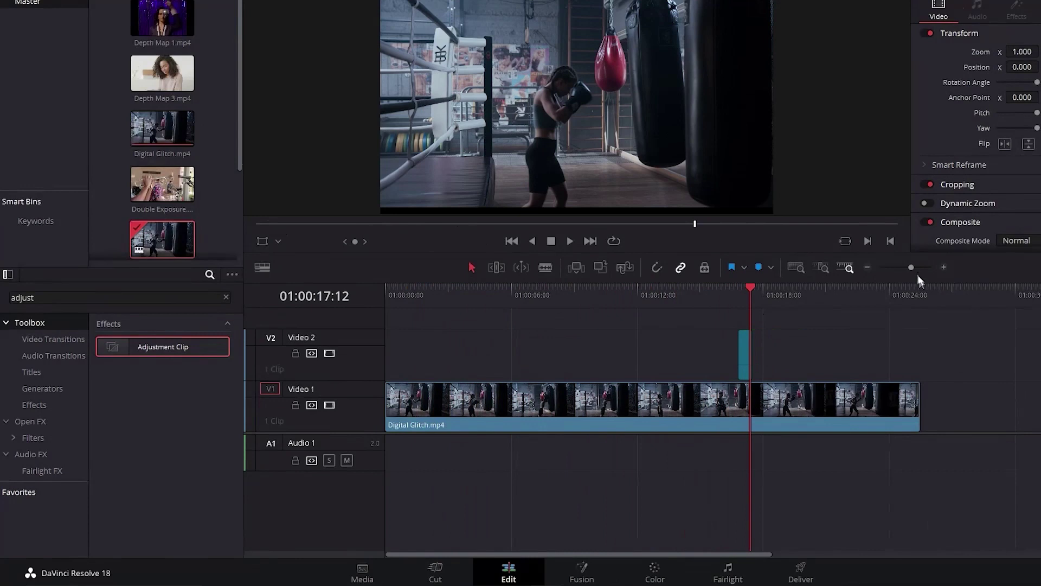
# Step: Copy the short adjustment clip onto a new Video 3 track above it
pyautogui.moveTo(911, 267); pyautogui.dragTo(917, 267)
pyautogui.click(751, 355)
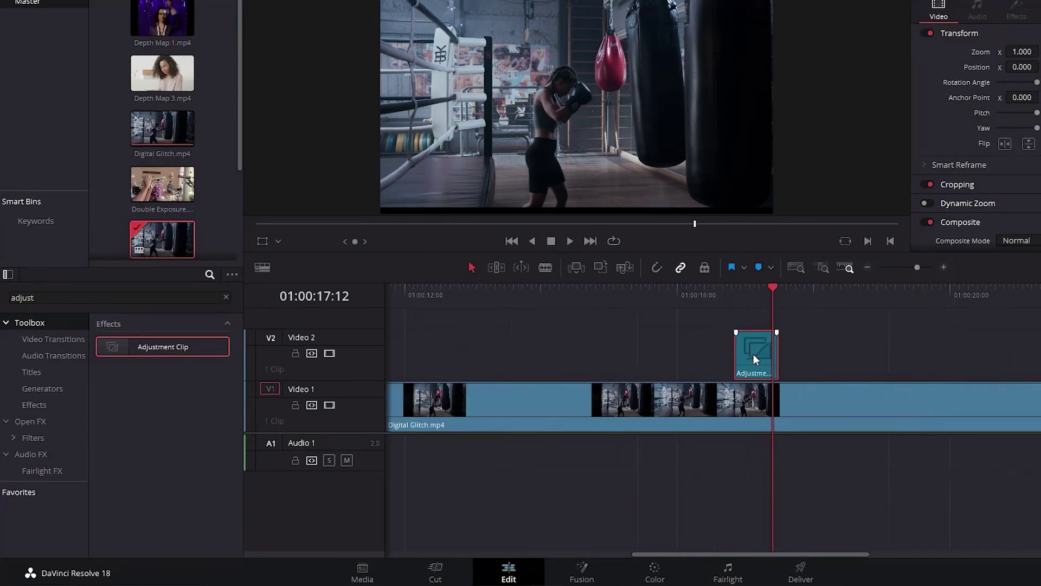
pyautogui.rightClick(753, 353)
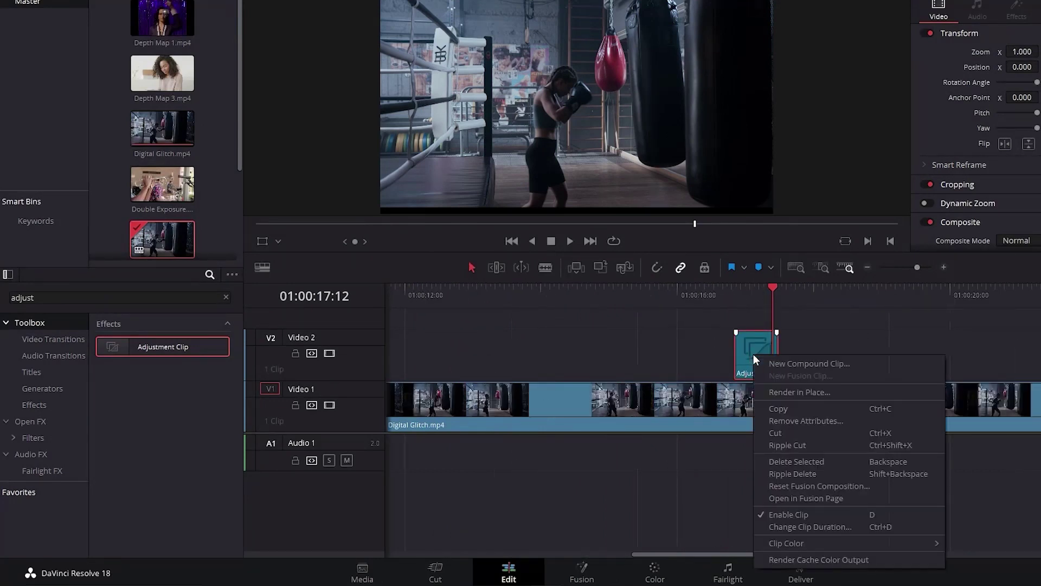
pyautogui.click(786, 408)
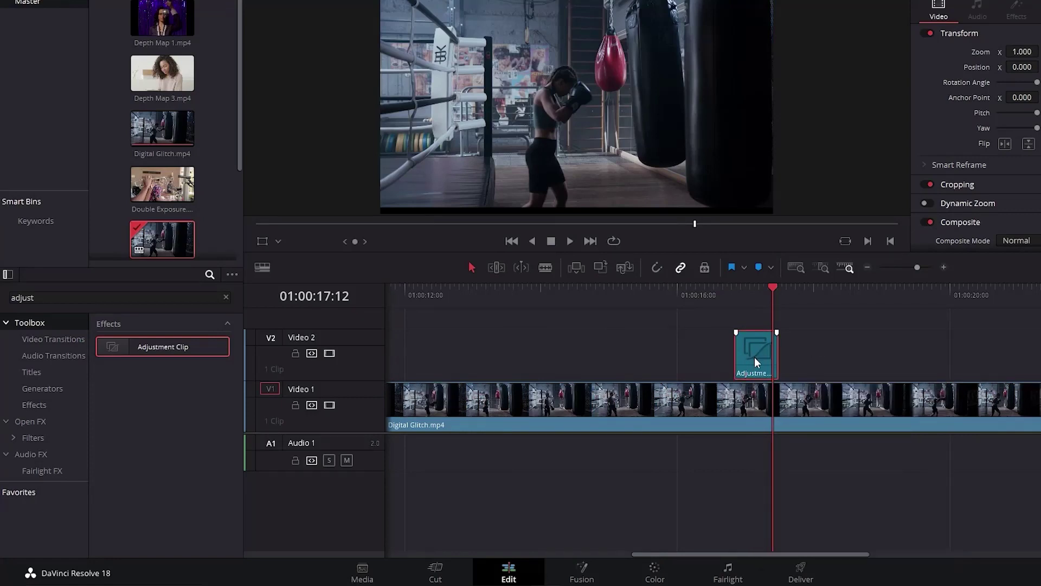
pyautogui.moveTo(758, 363); pyautogui.dragTo(758, 328)
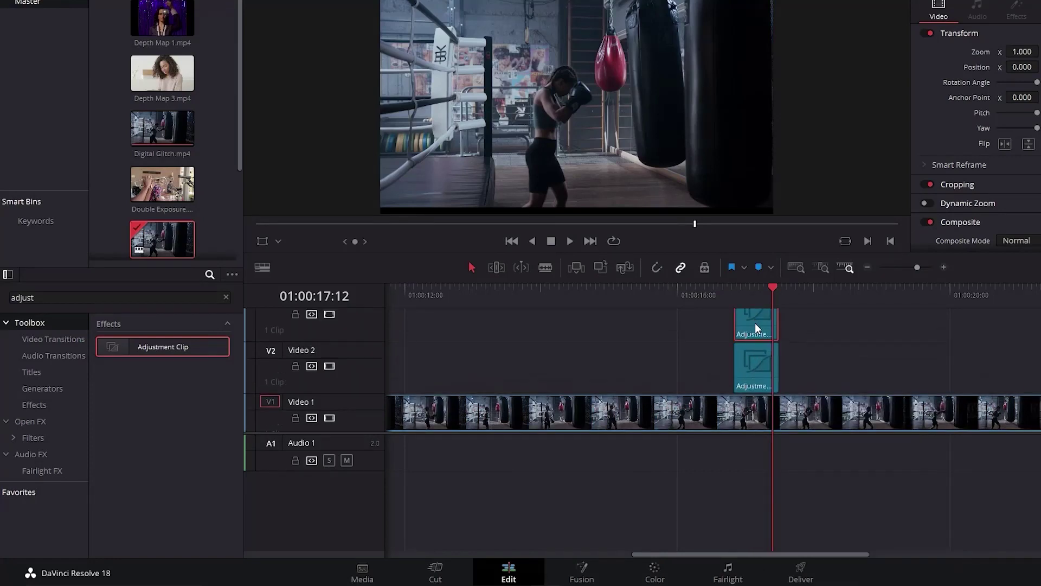
# Step: Apply the Camera Shake Open FX effect to the Video 2 adjustment clip
pyautogui.click(226, 297)
pyautogui.click(32, 421)
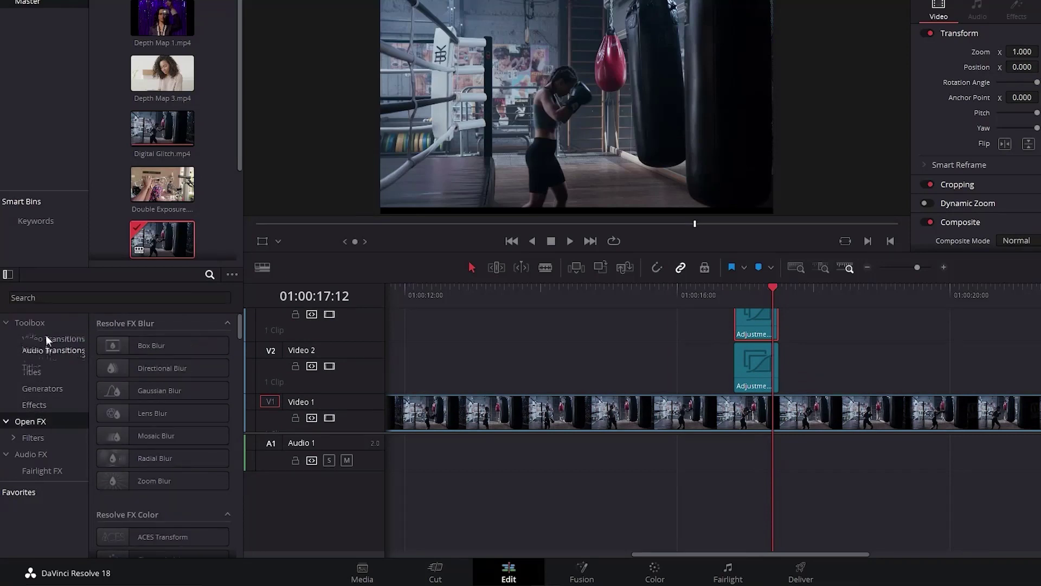
pyautogui.click(40, 301)
pyautogui.write('cam')
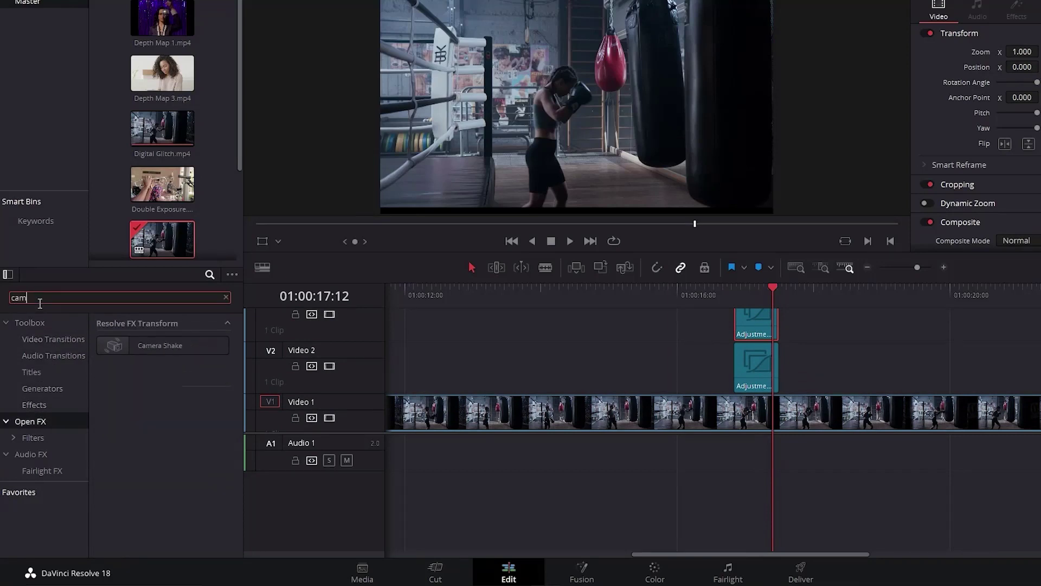
pyautogui.moveTo(112, 345); pyautogui.dragTo(748, 371)
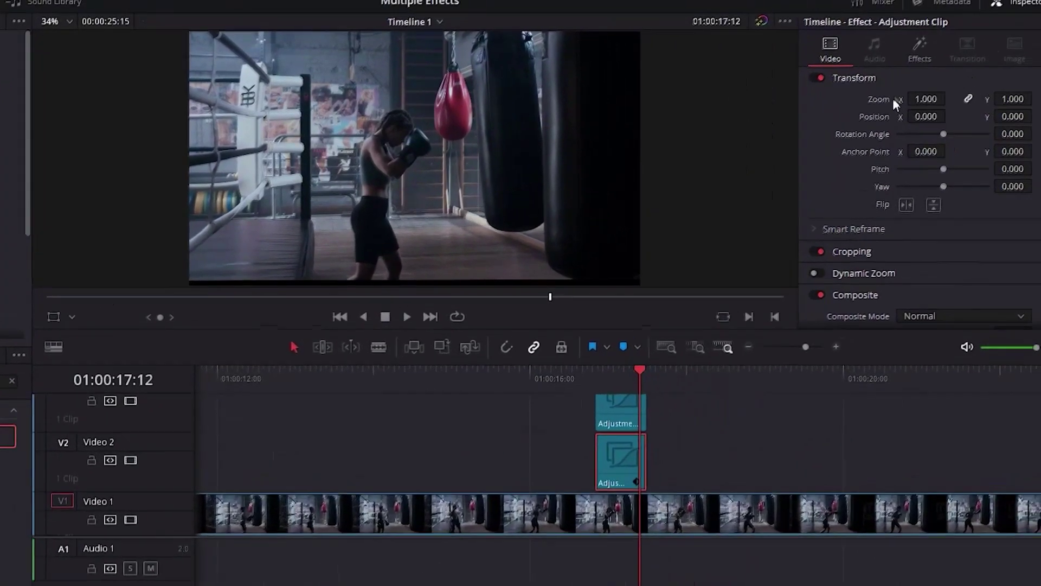
pyautogui.click(1016, 16)
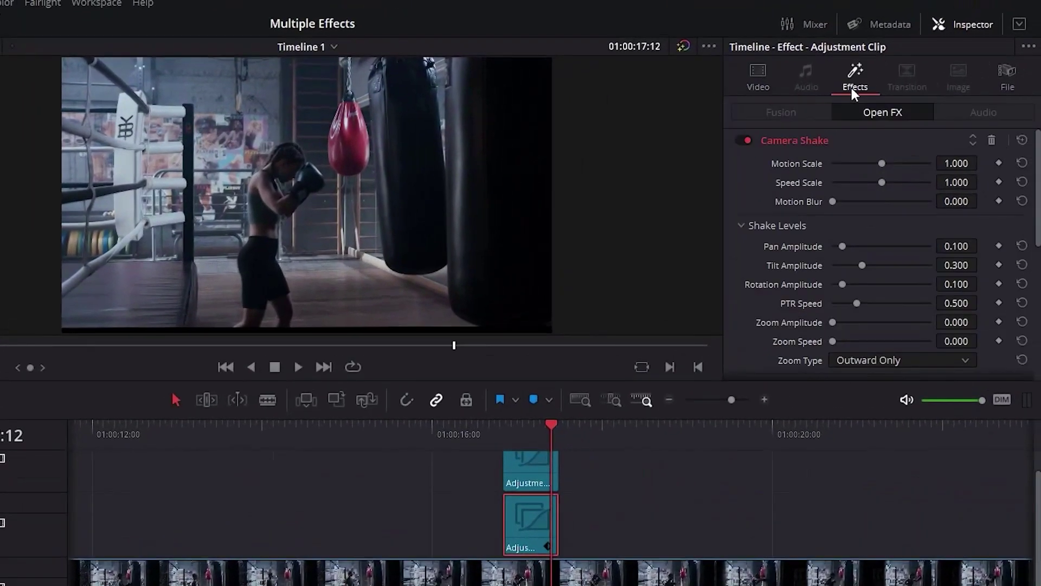
# Step: Set Camera Shake to Motion Scale 0.946, Speed Scale 0.899 and Motion Blur 0.054
pyautogui.click(879, 162)
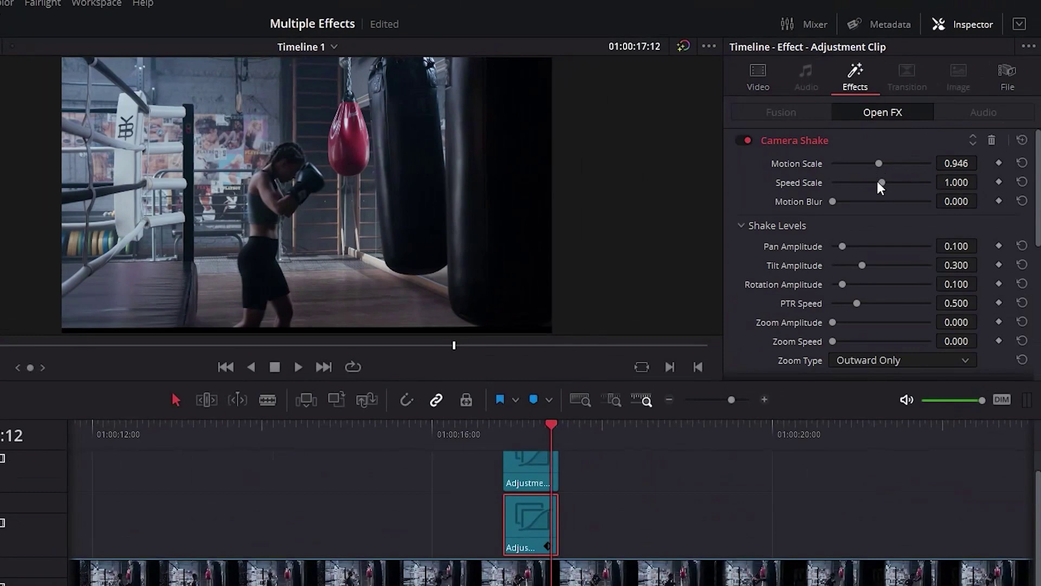
pyautogui.click(877, 180)
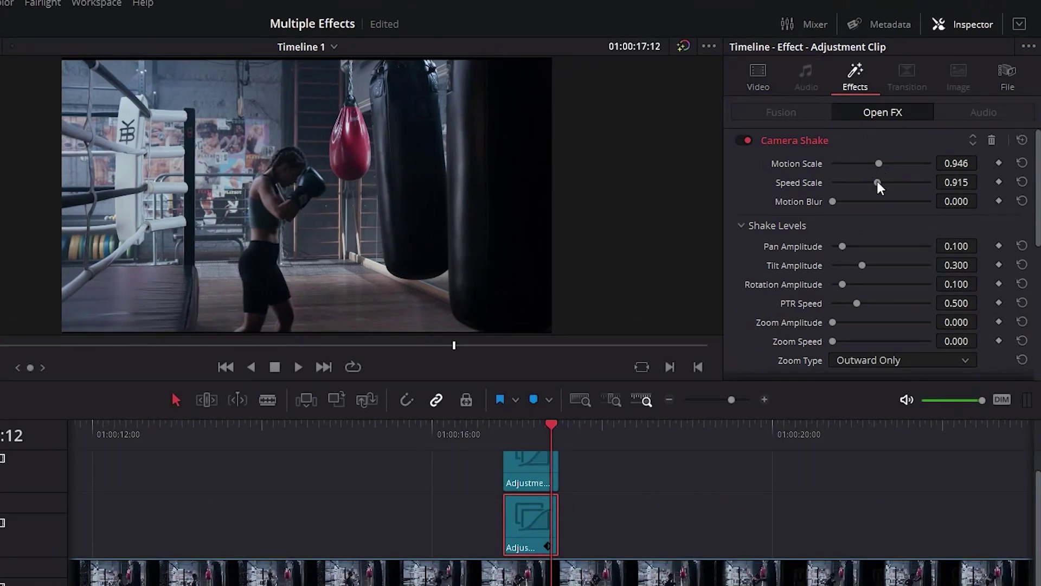
pyautogui.click(836, 201)
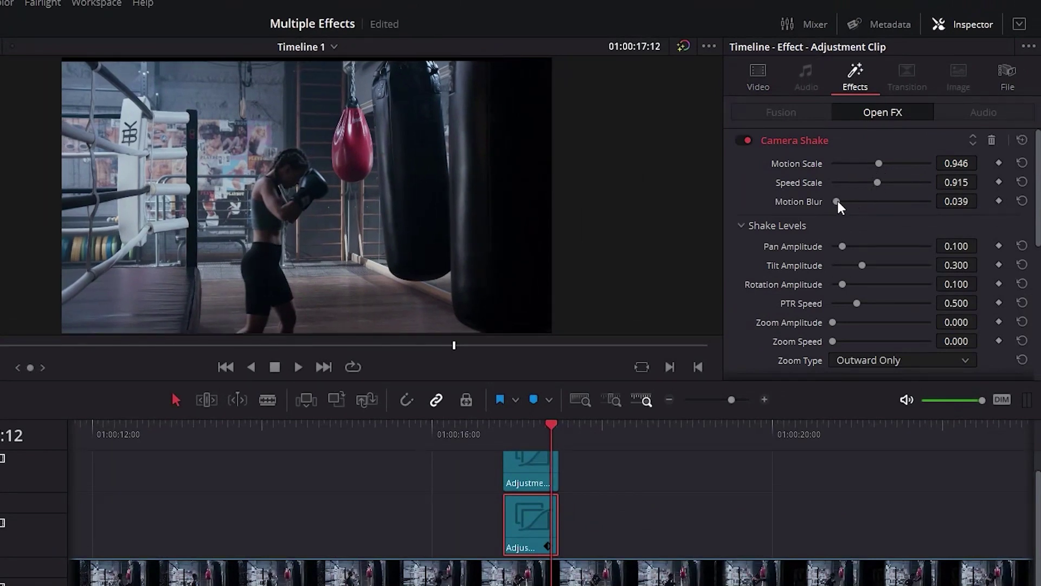
pyautogui.click(837, 198)
pyautogui.click(874, 182)
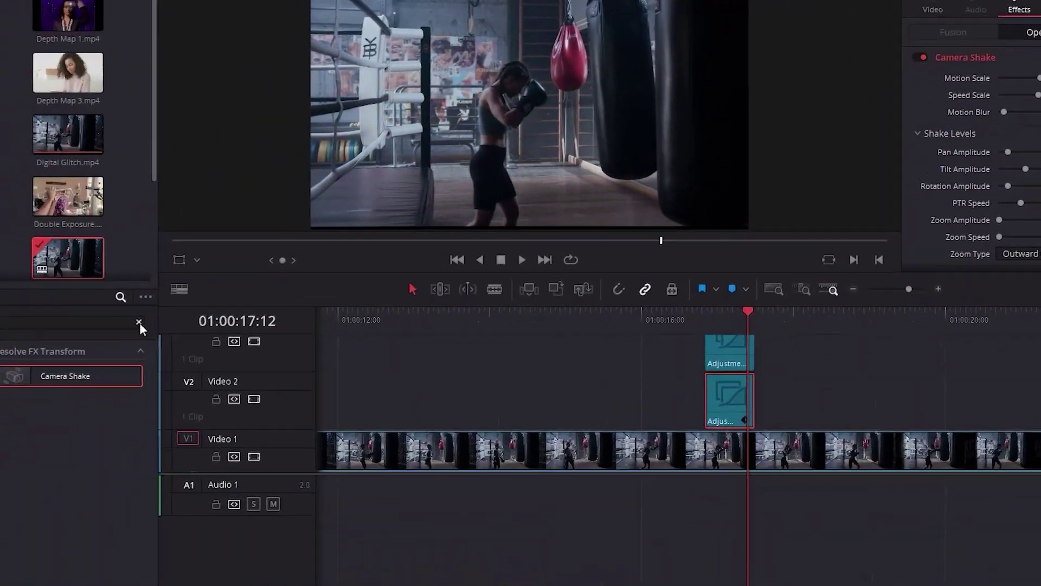
# Step: Apply Gaussian Blur to the upper Video 3 adjustment clip
pyautogui.click(229, 284)
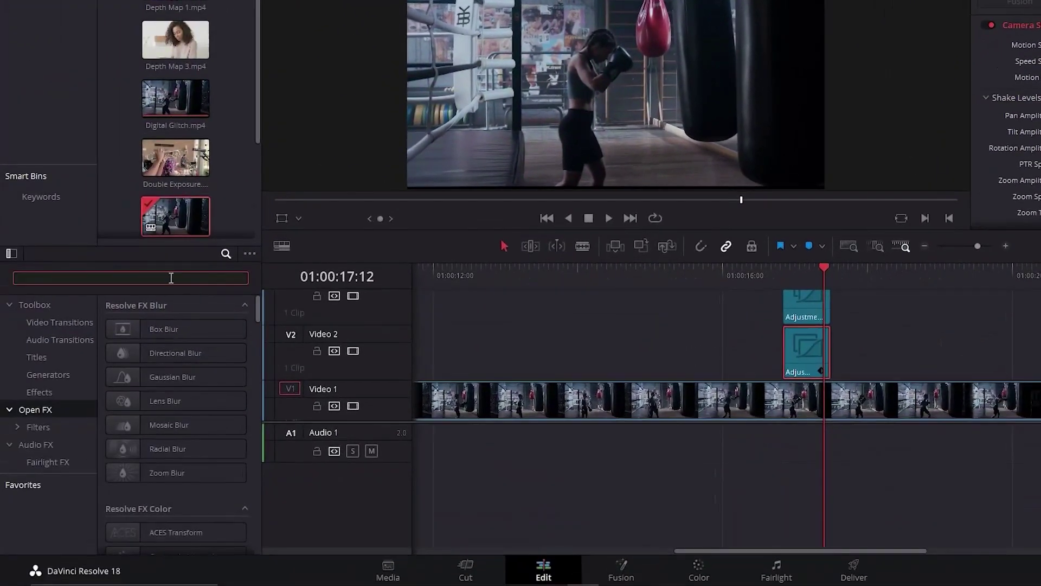
pyautogui.write('gau')
pyautogui.press('BackSpace')
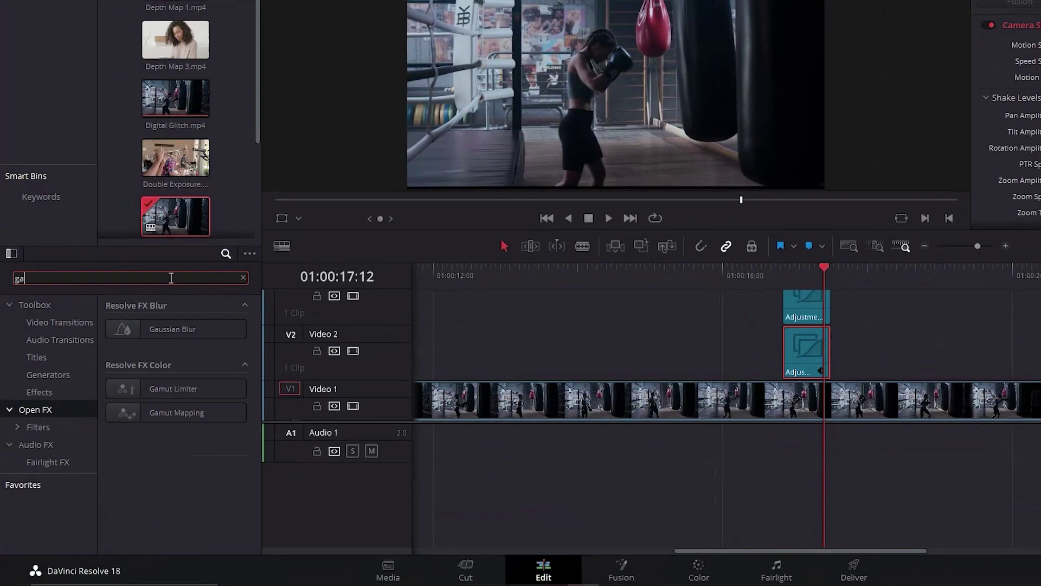
pyautogui.moveTo(151, 327); pyautogui.dragTo(796, 319)
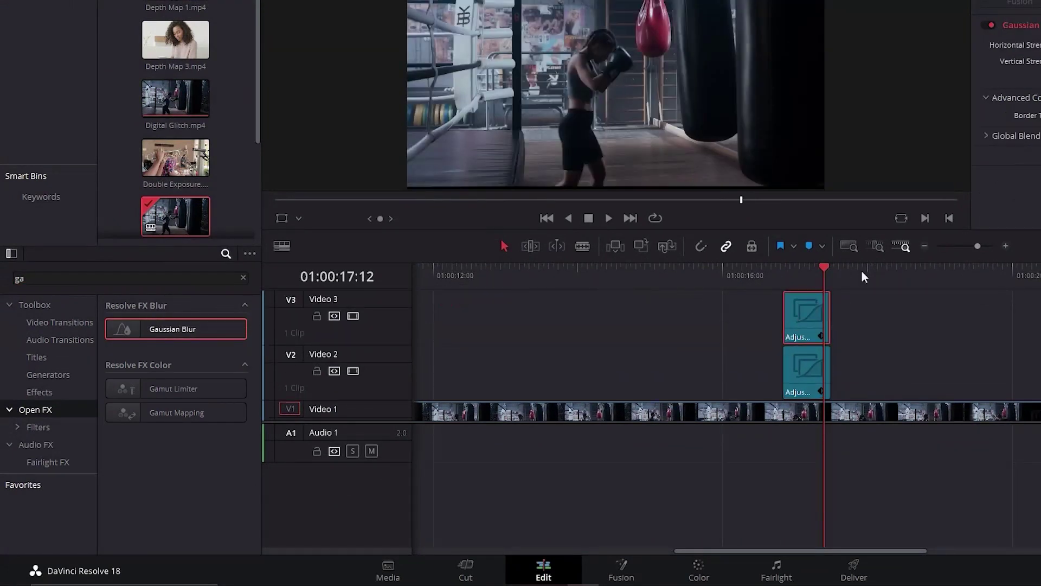
pyautogui.moveTo(815, 269); pyautogui.dragTo(782, 267)
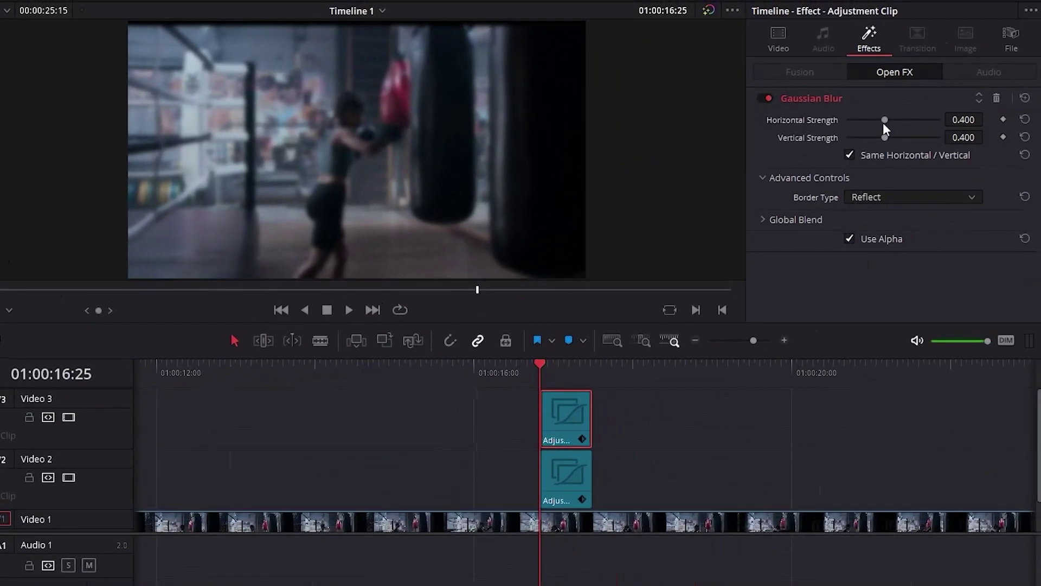
# Step: Keyframe blur Strength at 0, then 0.403, then back to 0 at 01:00:17:09
pyautogui.moveTo(884, 121); pyautogui.dragTo(841, 123)
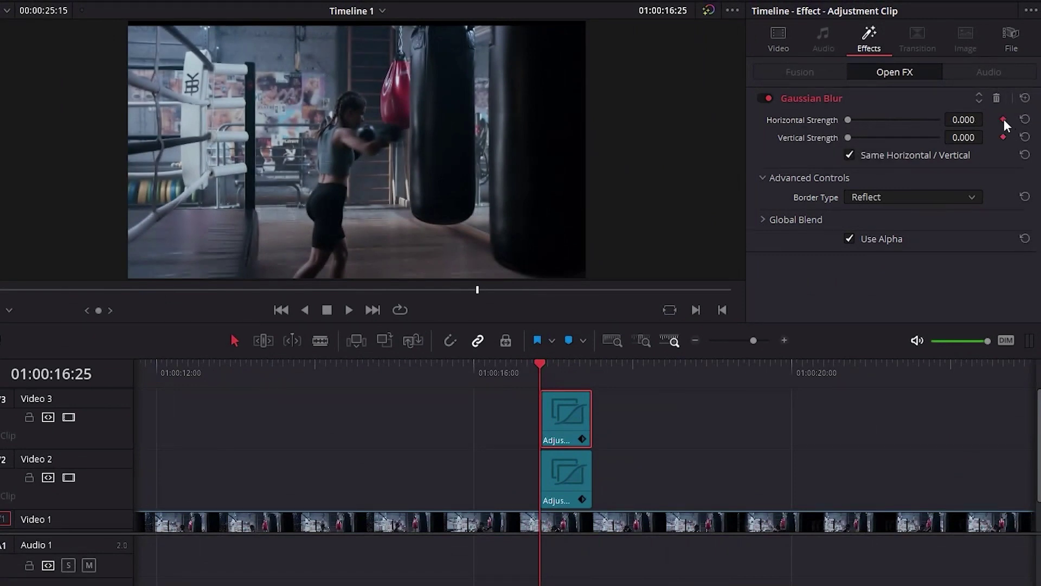
pyautogui.press('space')
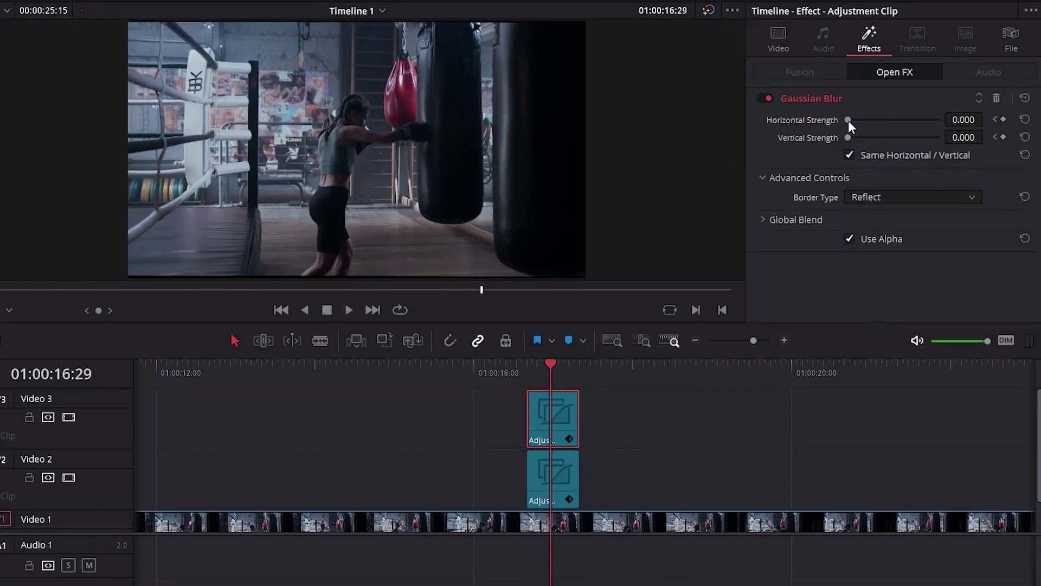
pyautogui.moveTo(848, 120); pyautogui.dragTo(884, 129)
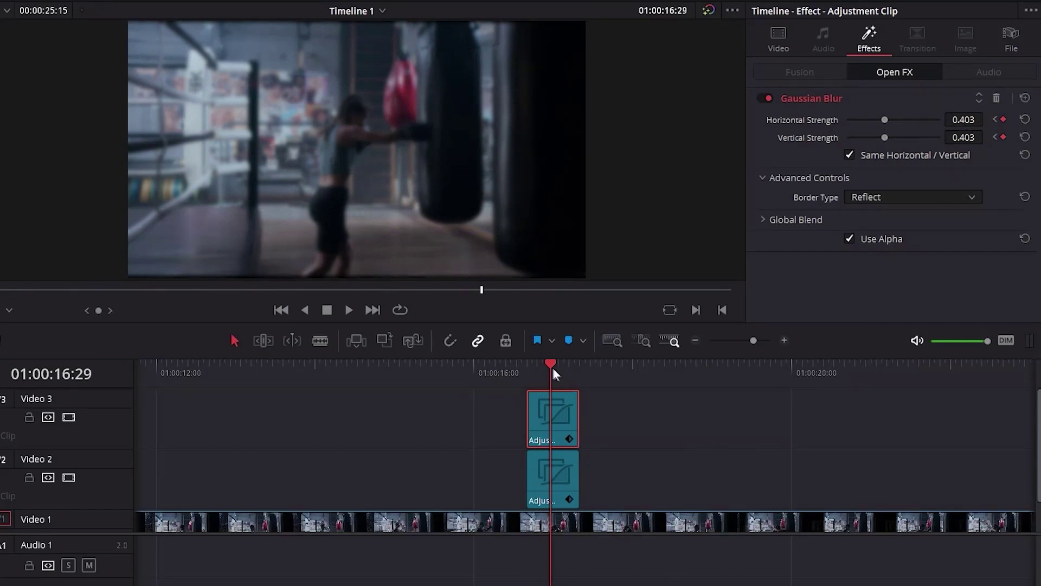
pyautogui.moveTo(553, 369); pyautogui.dragTo(577, 366)
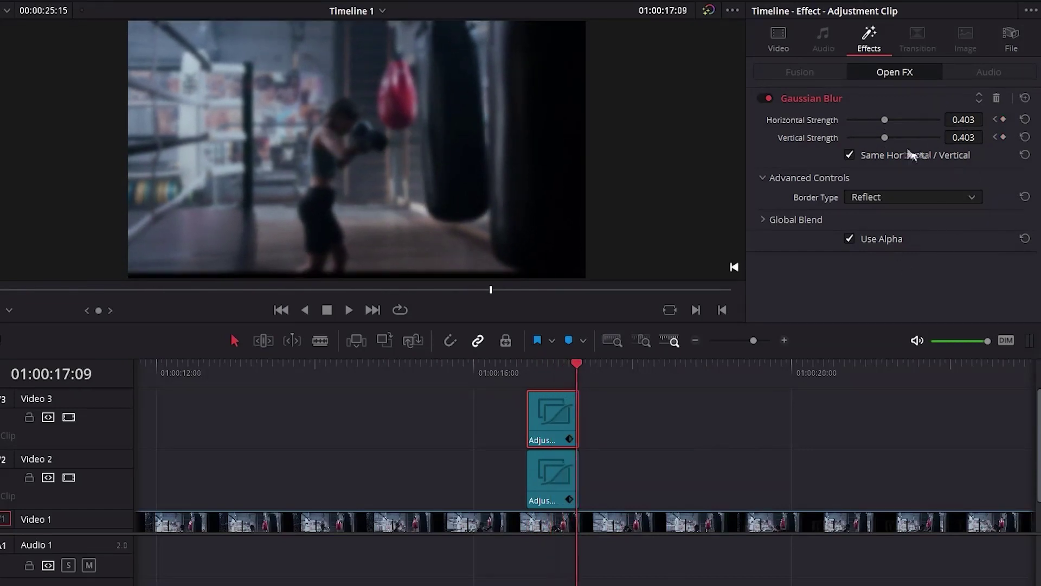
pyautogui.moveTo(885, 122); pyautogui.dragTo(818, 119)
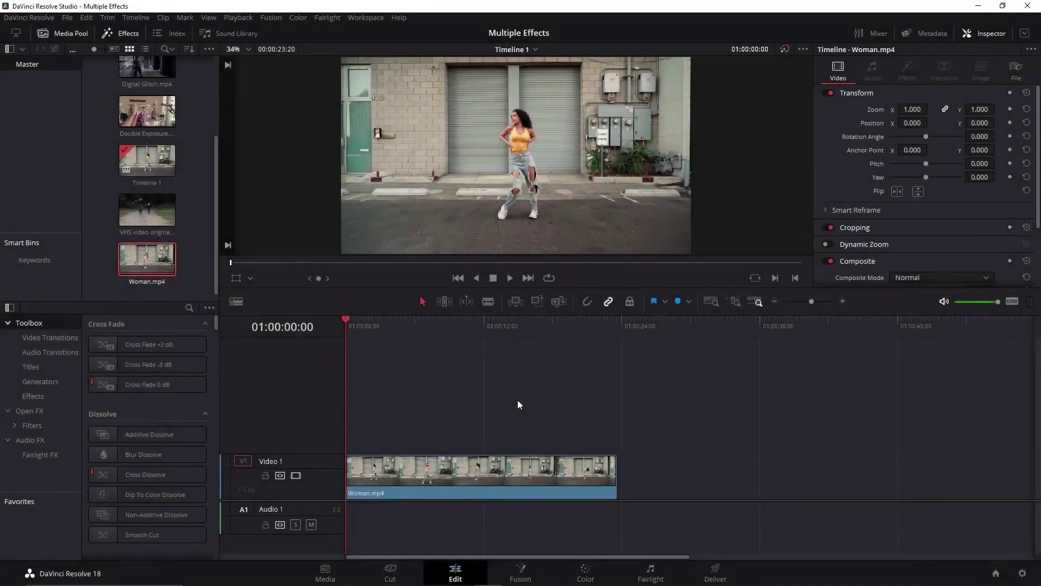
pyautogui.click(468, 471)
pyautogui.keyDown('alt'); pyautogui.moveTo(467, 477); pyautogui.dragTo(463, 430); pyautogui.keyUp('alt')
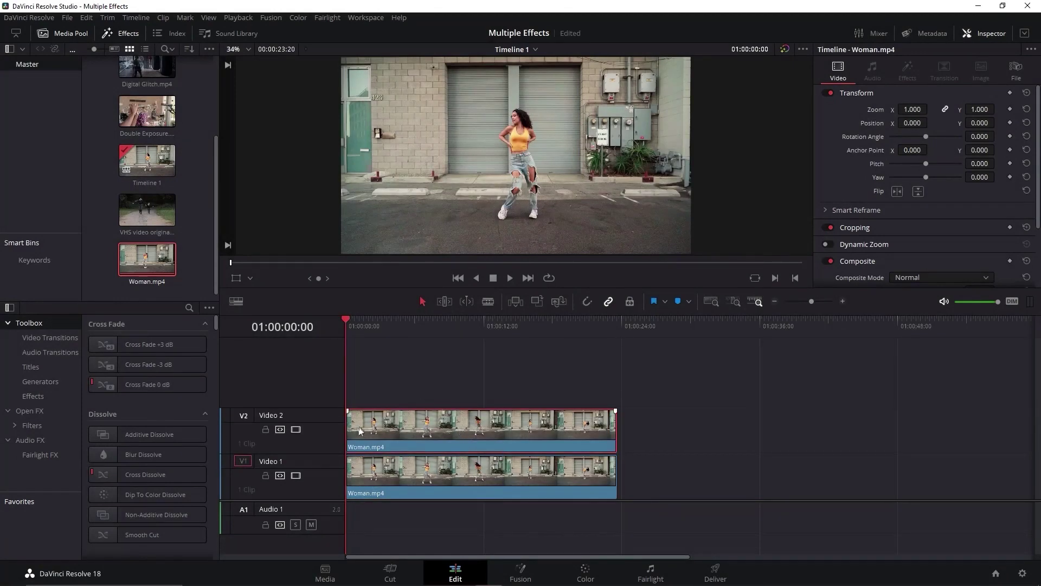
pyautogui.moveTo(348, 432); pyautogui.dragTo(448, 425)
pyautogui.moveTo(616, 424); pyautogui.dragTo(522, 424)
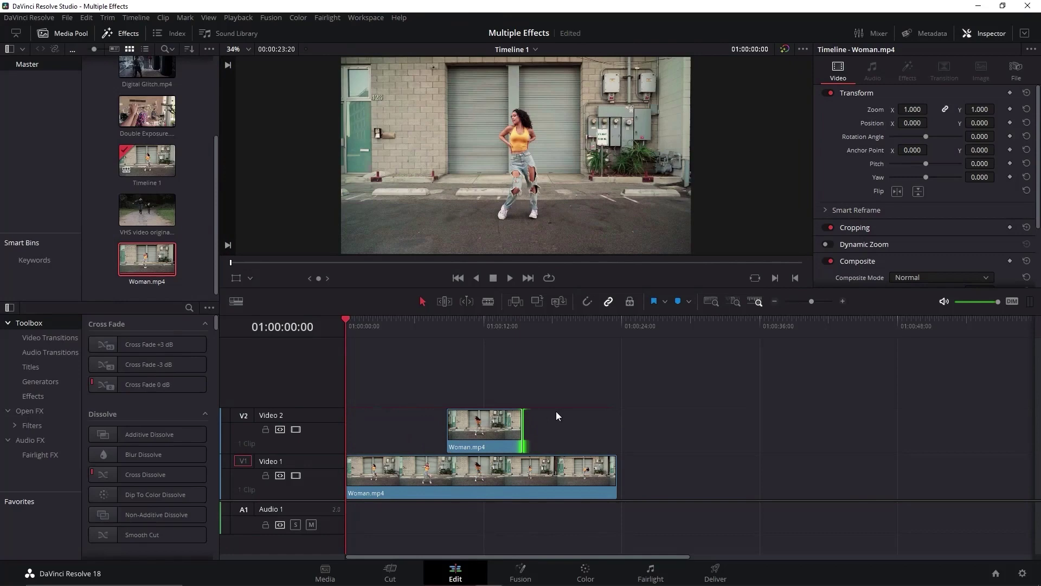
pyautogui.click(557, 416)
pyautogui.click(485, 432)
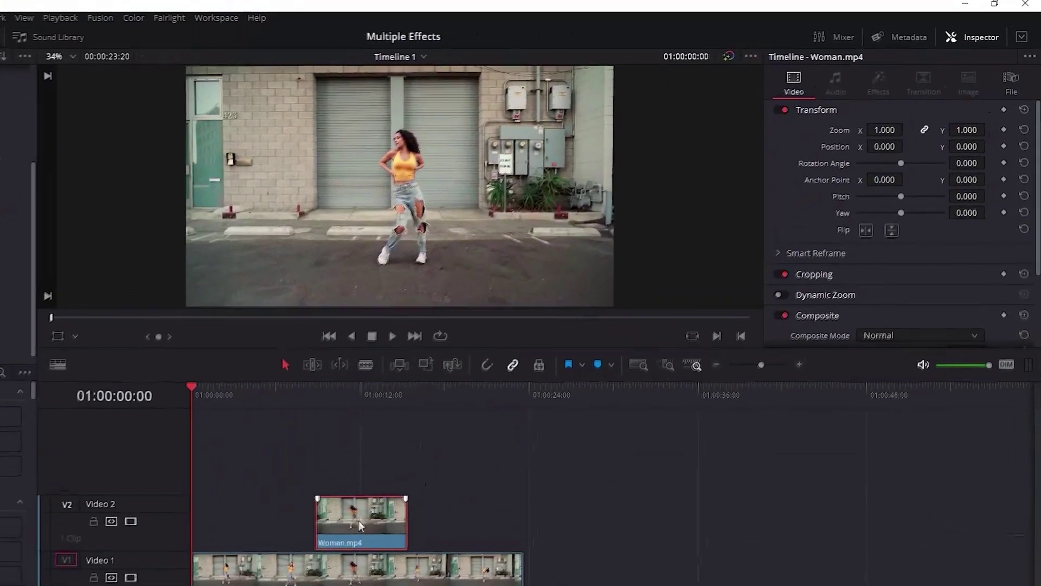
pyautogui.scroll(-3, 844, 173)
pyautogui.scroll(-1, 760, 243)
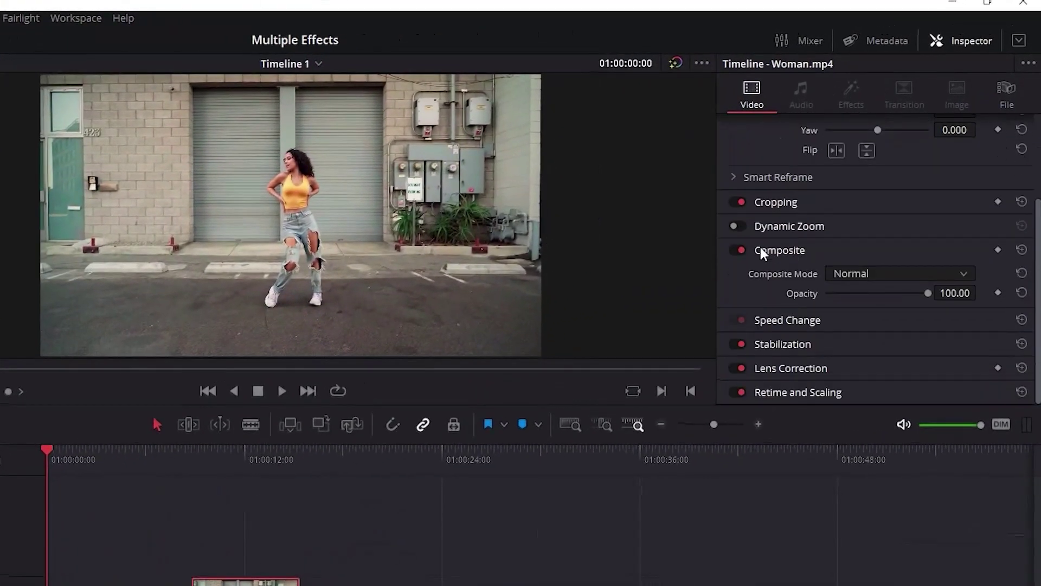
pyautogui.moveTo(928, 292); pyautogui.dragTo(863, 293)
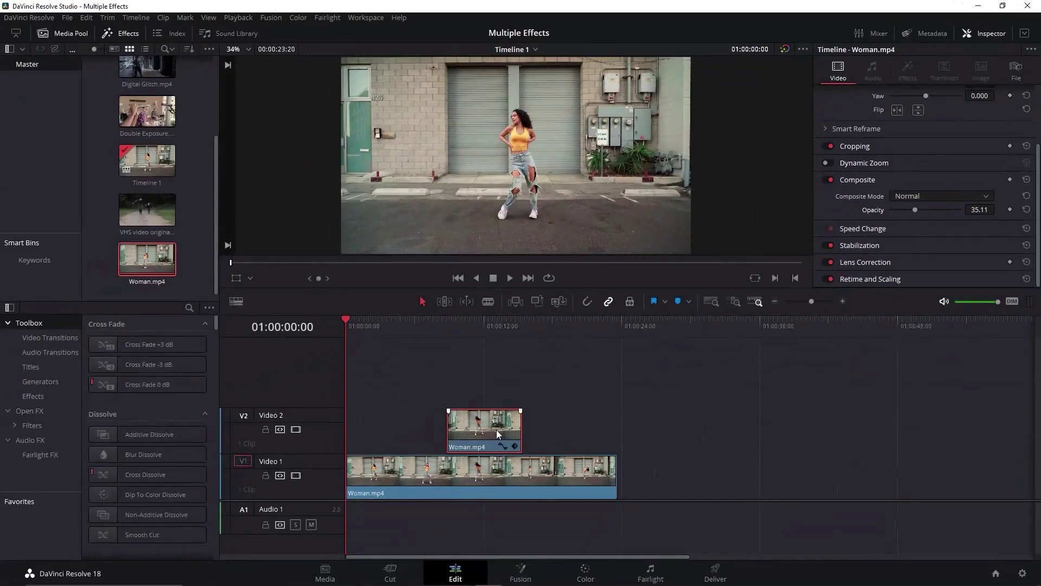
pyautogui.moveTo(496, 429); pyautogui.dragTo(503, 389)
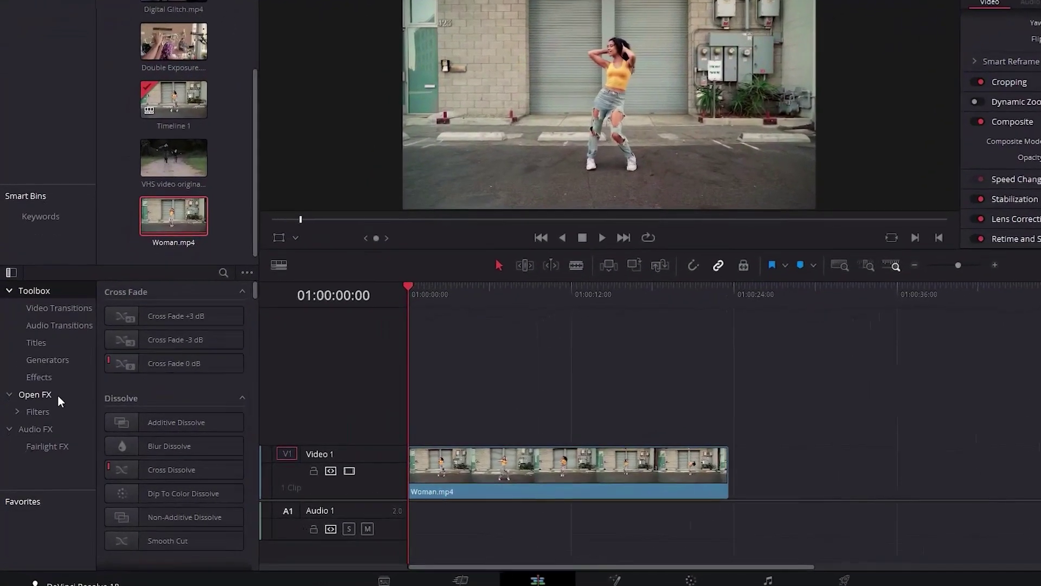
# Step: Apply the Prism Blur Open FX effect to the Woman.mp4 clip
pyautogui.click(47, 410)
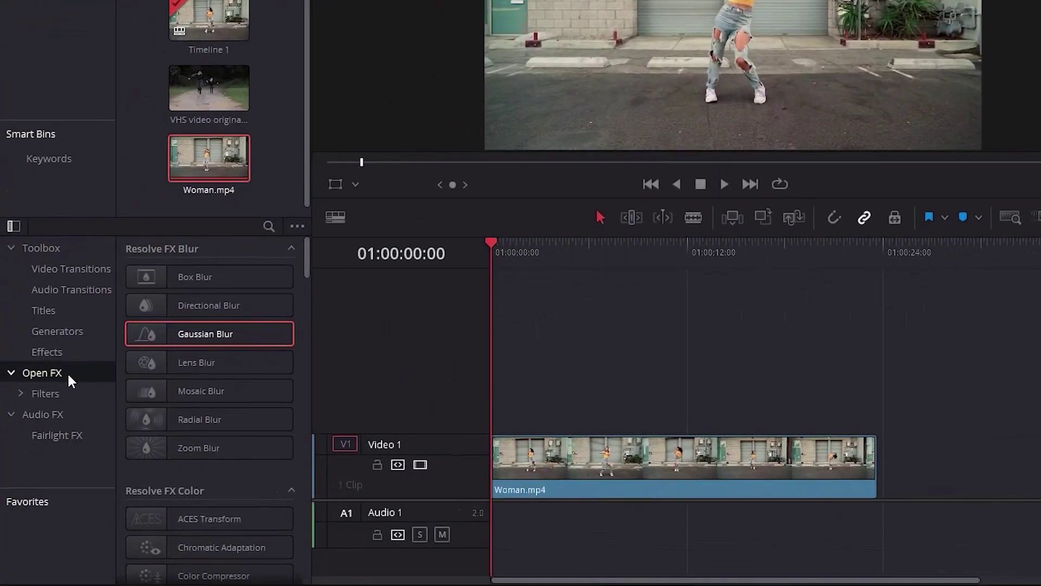
pyautogui.click(269, 225)
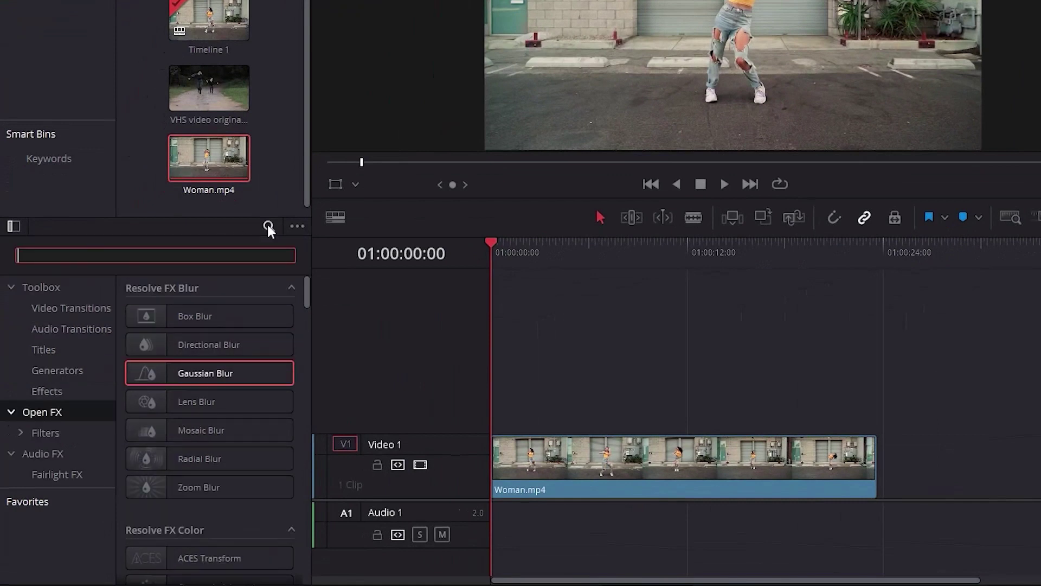
pyautogui.write('pri')
pyautogui.moveTo(198, 316); pyautogui.dragTo(620, 464)
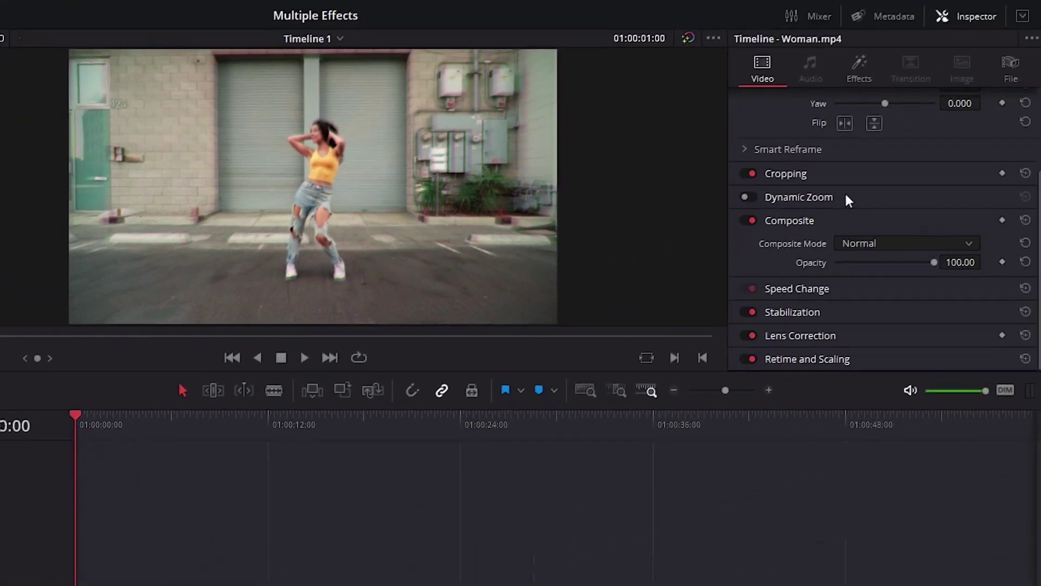
# Step: Set Prism Blur's Blur Strength to 0 and play the clip to preview it
pyautogui.scroll(3, 843, 192)
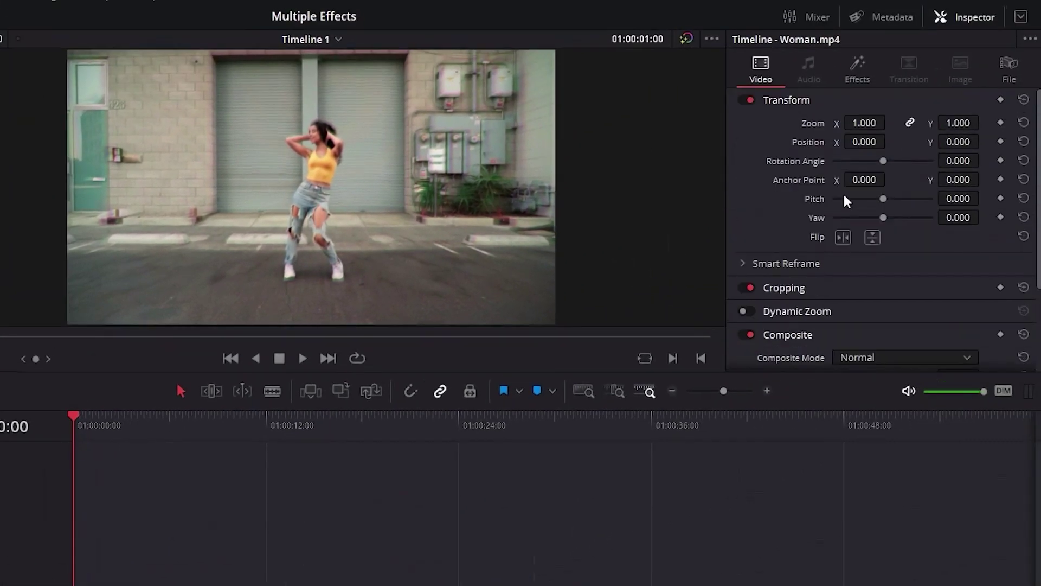
pyautogui.click(858, 71)
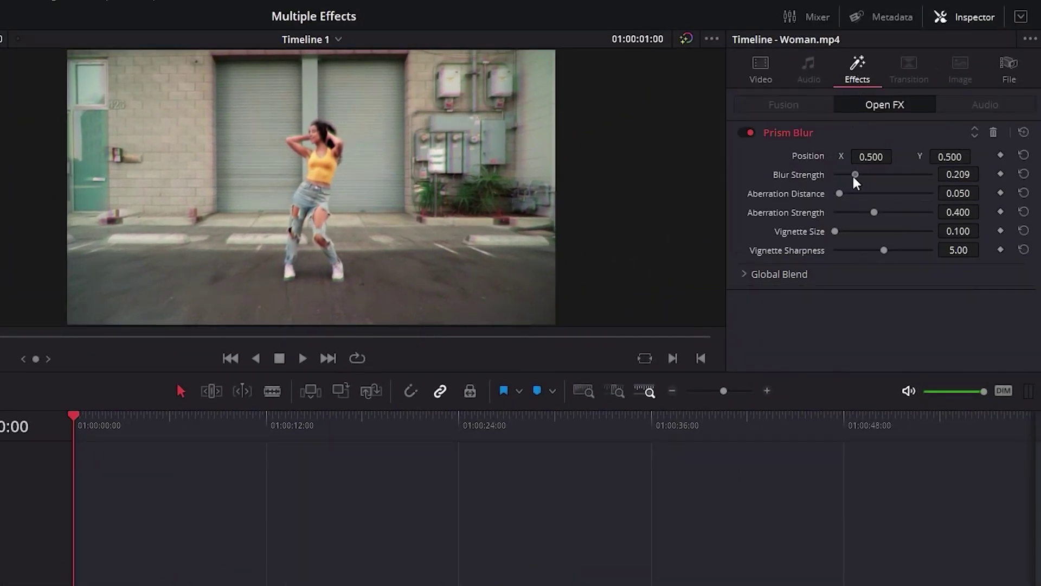
pyautogui.moveTo(854, 175)
pyautogui.mouseDown()
pyautogui.moveTo(833, 181)
pyautogui.moveTo(839, 195)
pyautogui.moveTo(876, 211)
pyautogui.moveTo(853, 194)
pyautogui.mouseUp()
pyautogui.press('space')
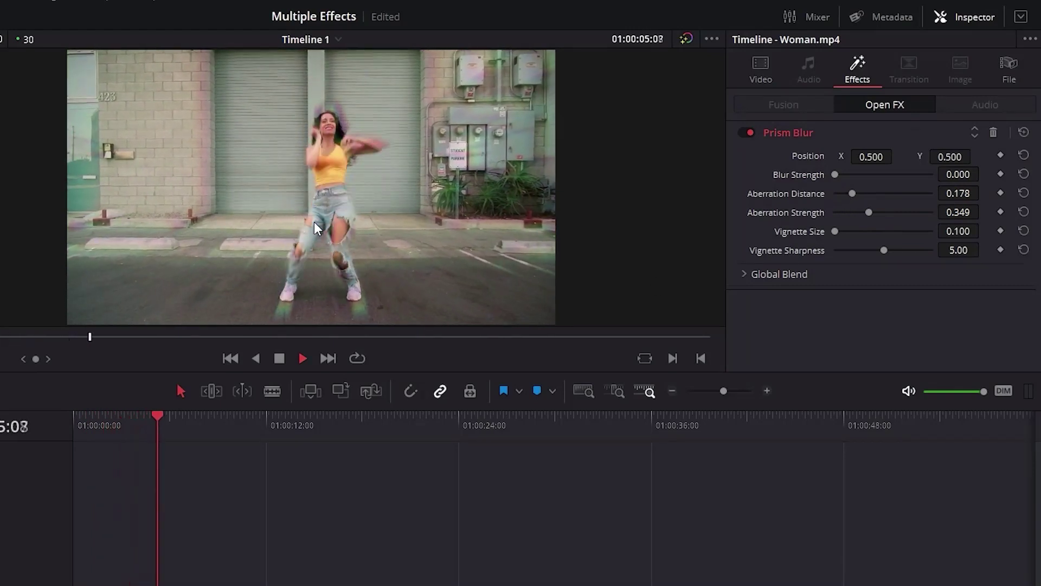
pyautogui.press('space')
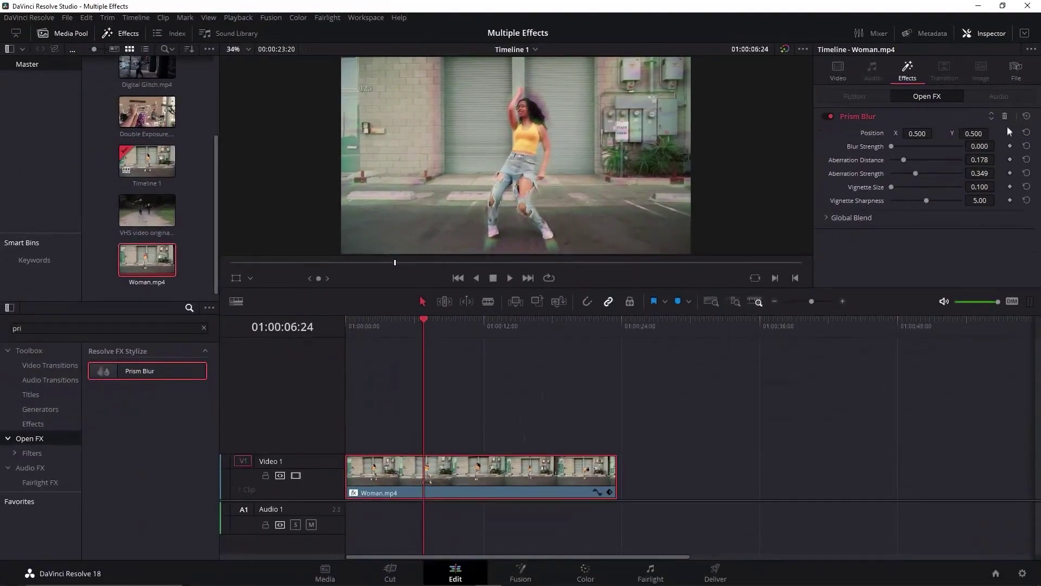
# Step: Remove Prism Blur from the clip and add a serial node 02 on the Color page
pyautogui.click(1005, 116)
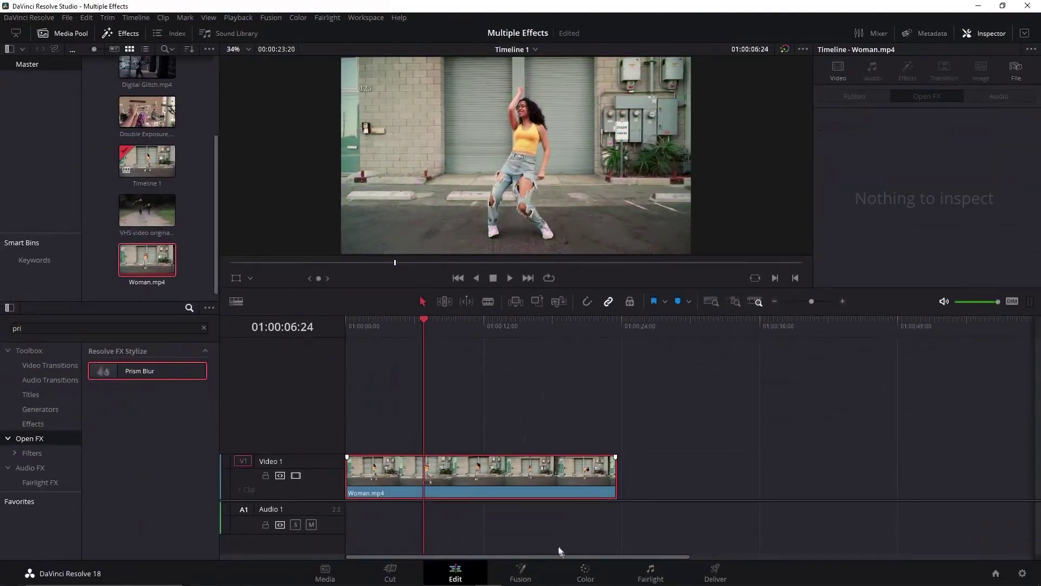
pyautogui.click(578, 570)
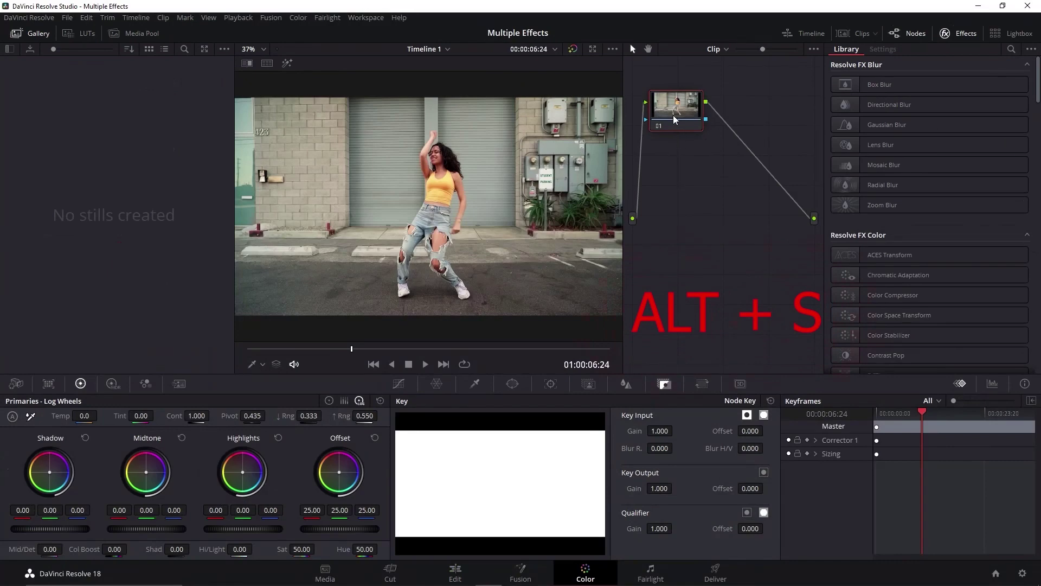
pyautogui.hotkey('alt', 's')
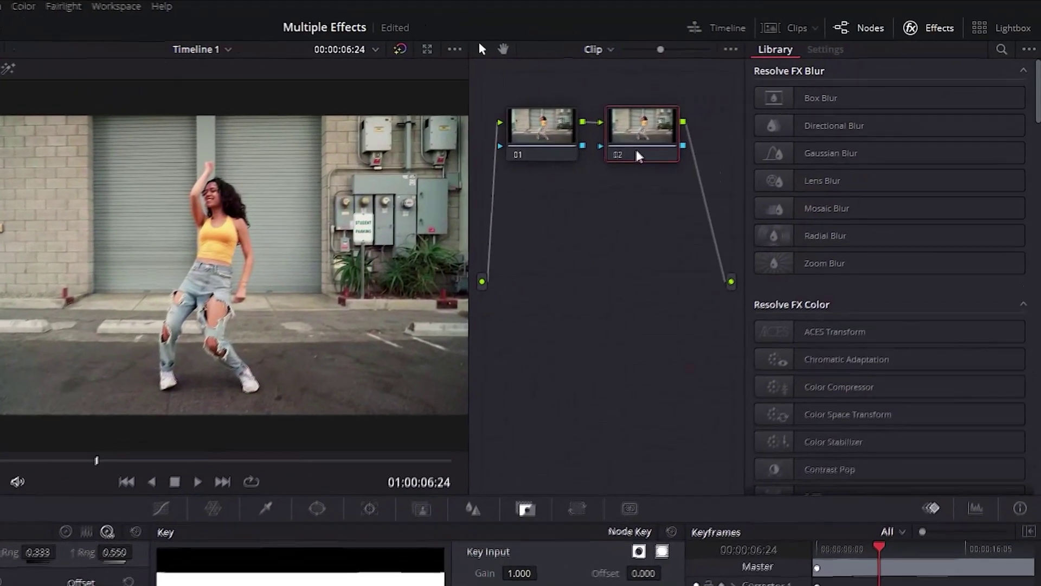
# Step: Apply Prism Blur to node 02 with Blur Strength 0
pyautogui.click(1000, 50)
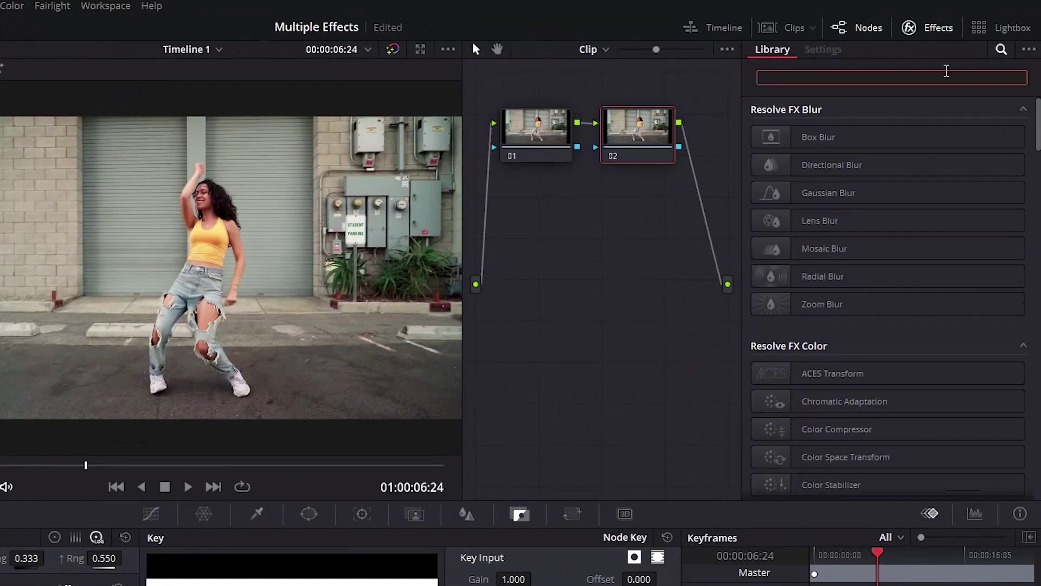
pyautogui.write('pri')
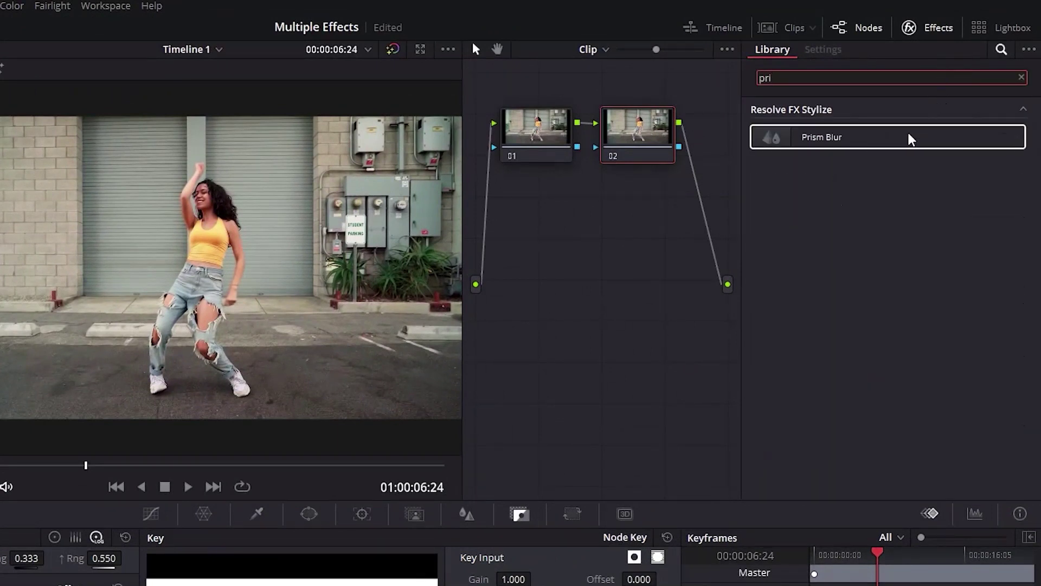
pyautogui.moveTo(906, 135); pyautogui.dragTo(641, 134)
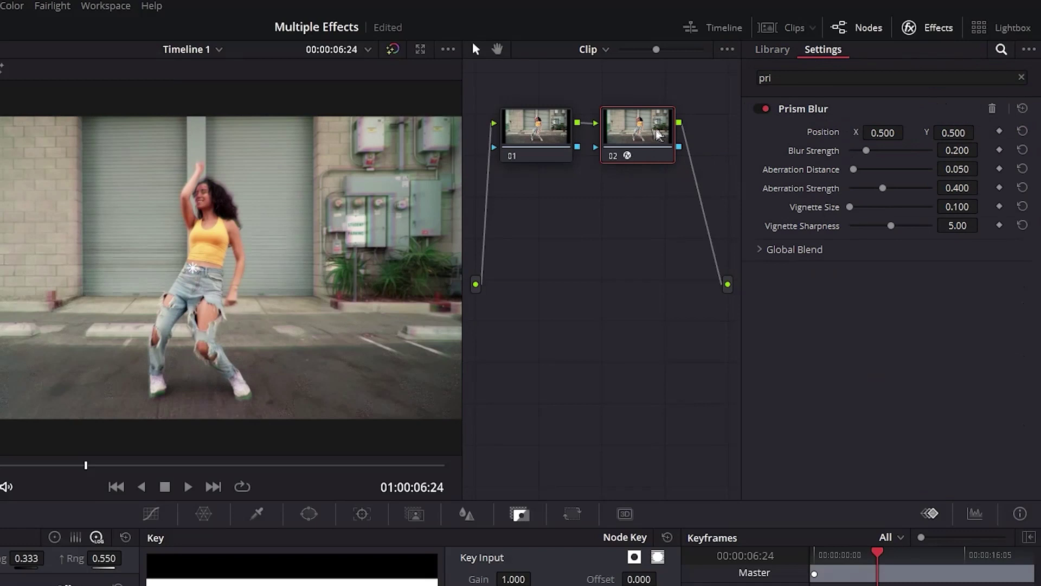
pyautogui.moveTo(867, 152)
pyautogui.mouseDown()
pyautogui.moveTo(841, 153)
pyautogui.moveTo(860, 170)
pyautogui.mouseUp()
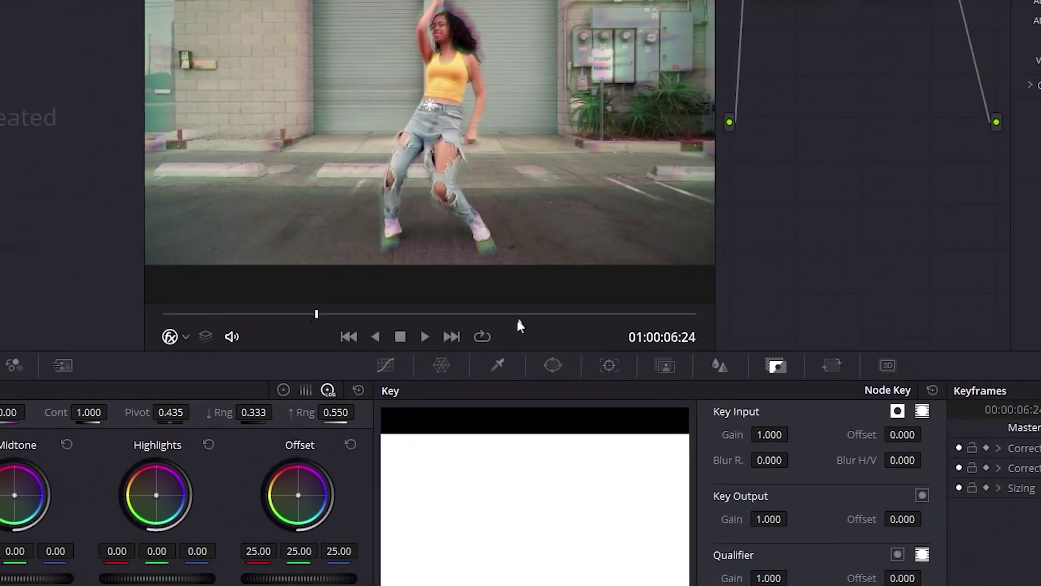
# Step: Show Power Window overlays on the viewer and add a Linear window to the node
pyautogui.click(185, 341)
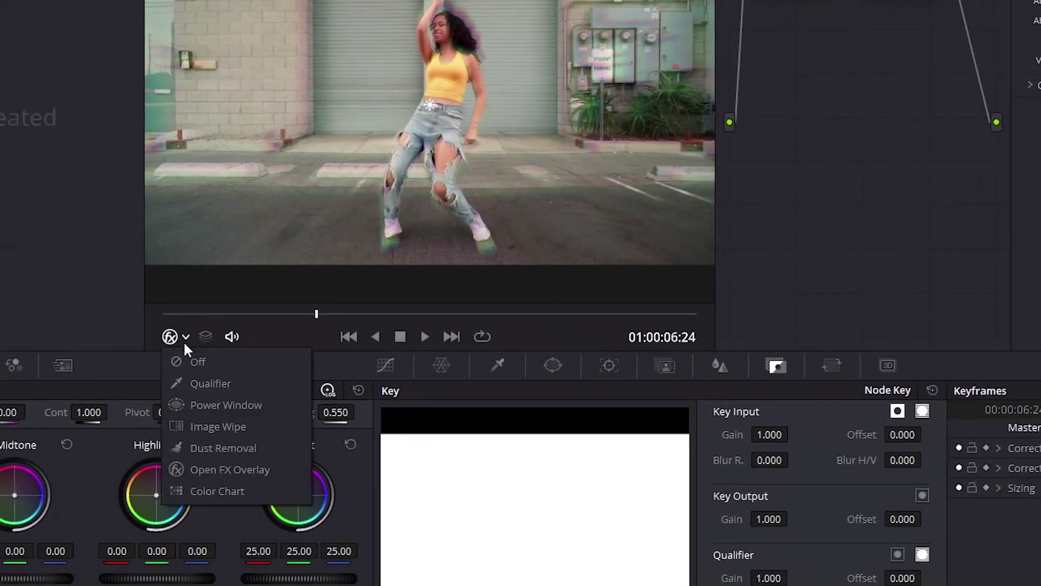
pyautogui.click(236, 404)
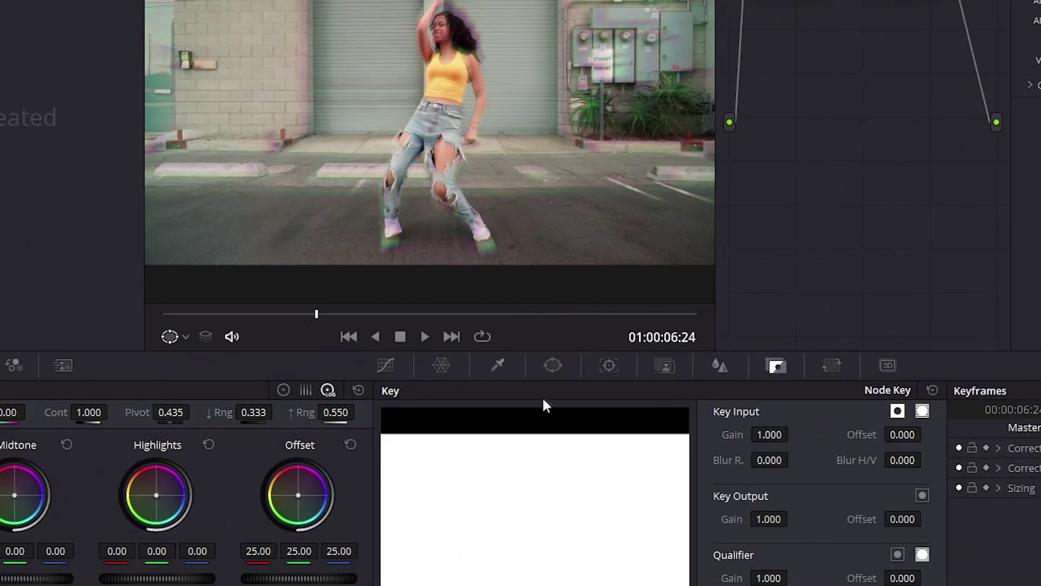
pyautogui.click(554, 367)
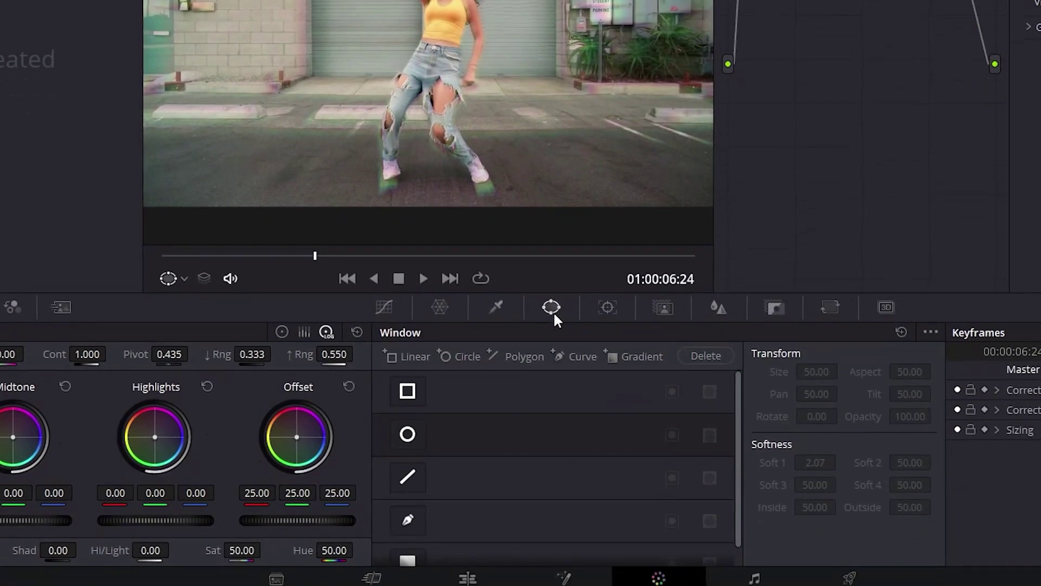
pyautogui.scroll(-1, 474, 466)
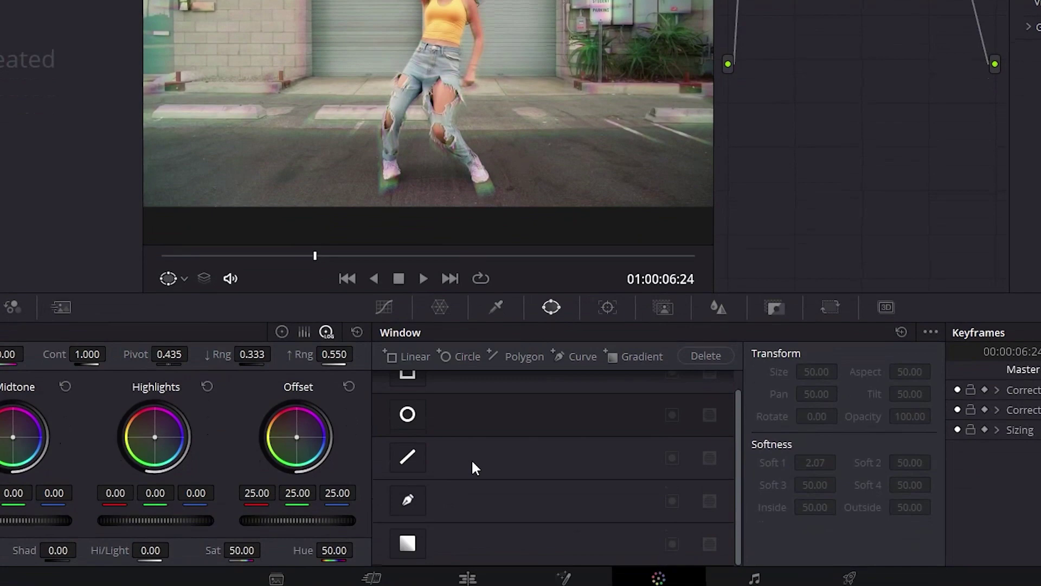
pyautogui.scroll(1, 424, 415)
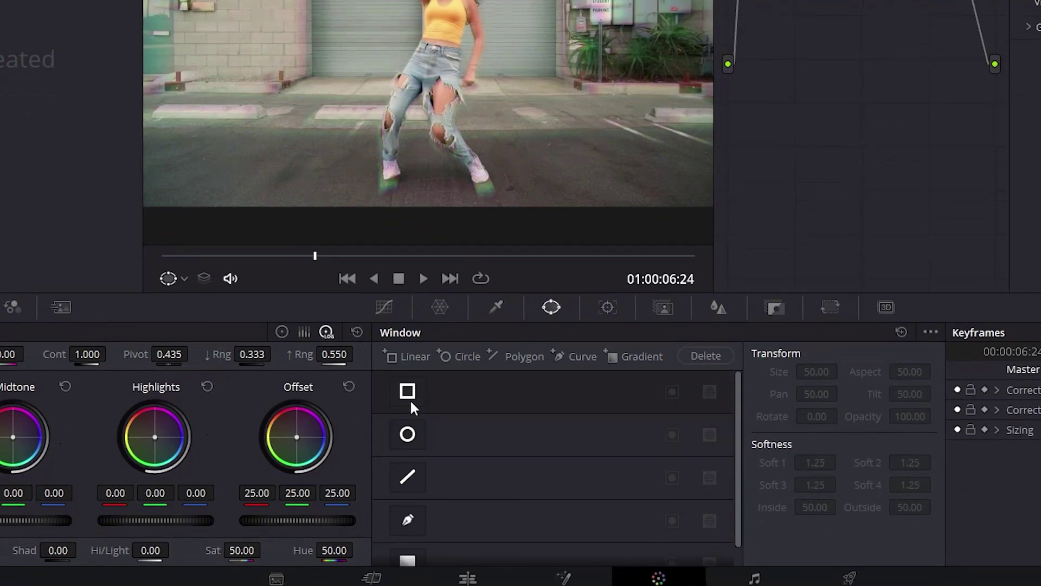
pyautogui.click(408, 355)
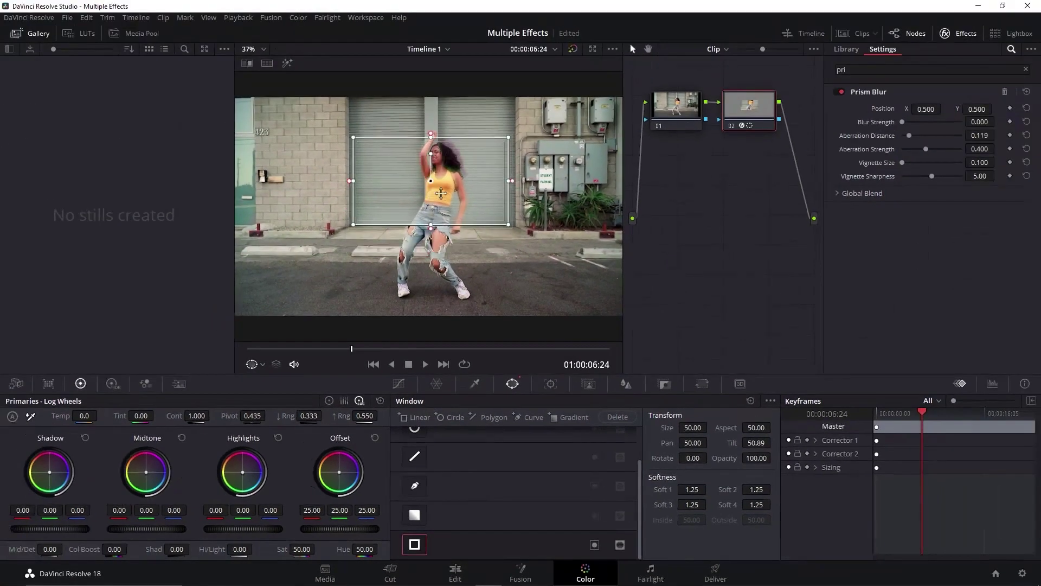
# Step: Fit the window as a tall rectangle around the dancer and adjust its Soft 1 and Soft 2 edges
pyautogui.moveTo(445, 78); pyautogui.dragTo(443, 70)
pyautogui.moveTo(437, 216); pyautogui.dragTo(441, 312)
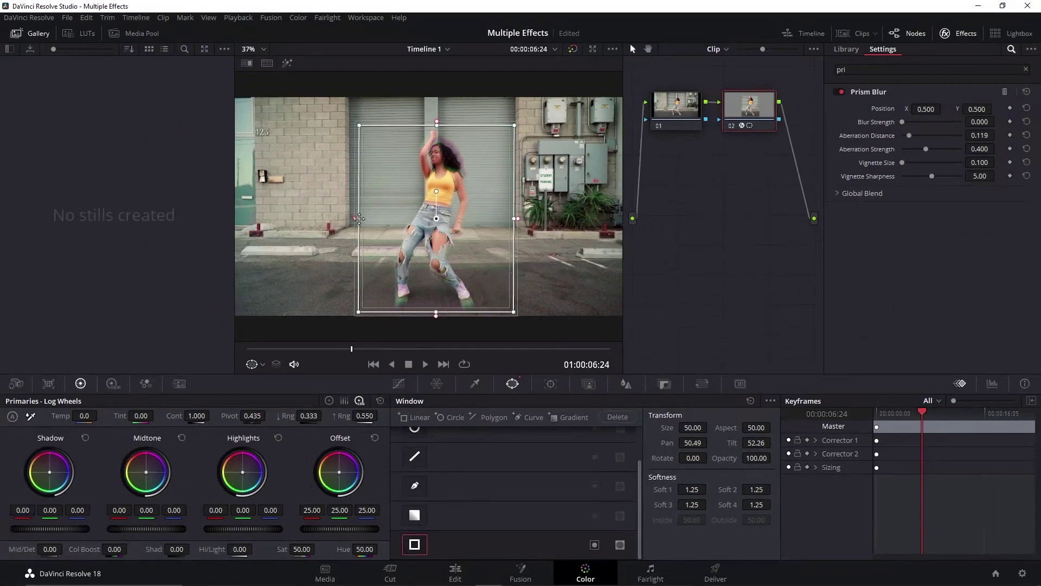
pyautogui.moveTo(357, 219); pyautogui.dragTo(372, 219)
pyautogui.moveTo(514, 219); pyautogui.dragTo(503, 219)
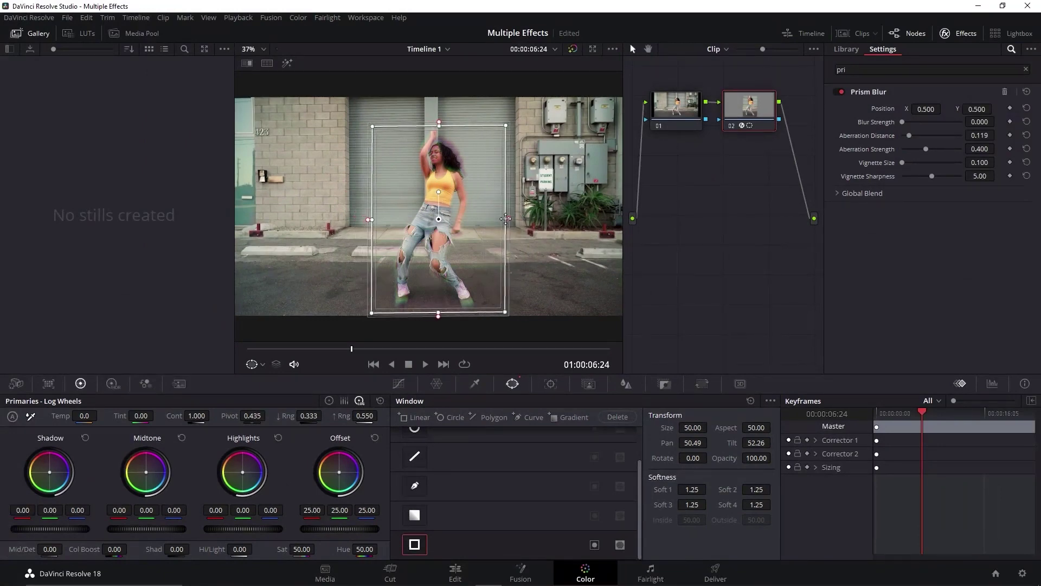
pyautogui.moveTo(692, 489); pyautogui.dragTo(709, 489)
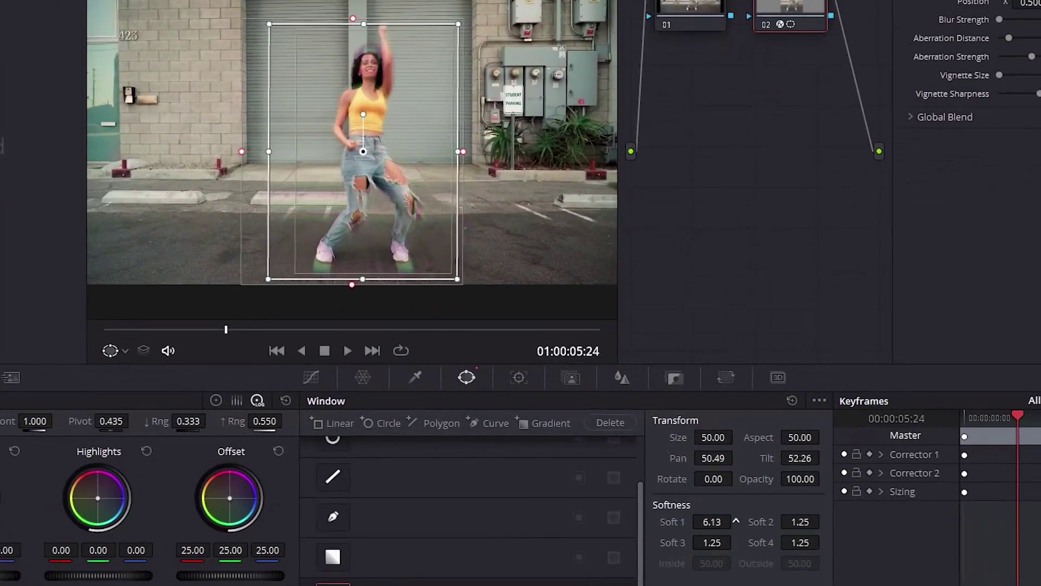
pyautogui.moveTo(736, 521); pyautogui.dragTo(714, 521)
pyautogui.moveTo(800, 522); pyautogui.dragTo(823, 521)
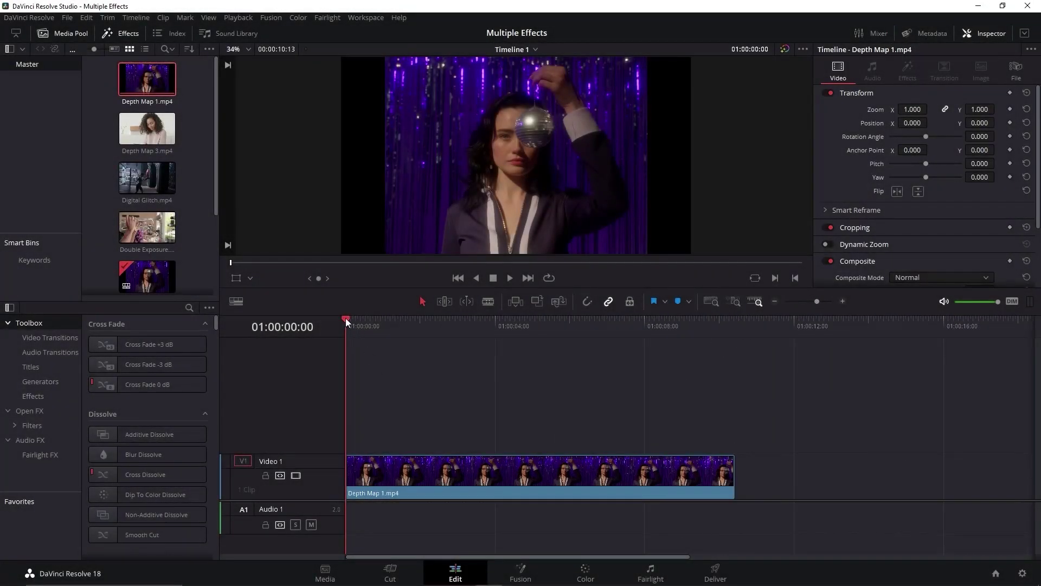
# Step: Scrub through Depth Map 1.mp4 and drop markers on the beats, starting at 01:00:01:16
pyautogui.moveTo(346, 318); pyautogui.dragTo(402, 367)
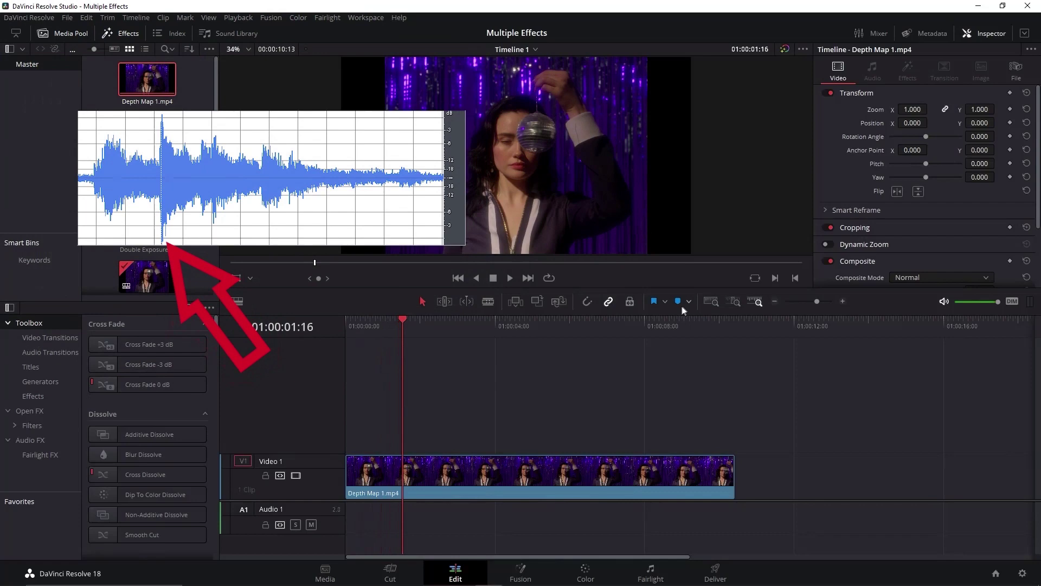
pyautogui.click(678, 305)
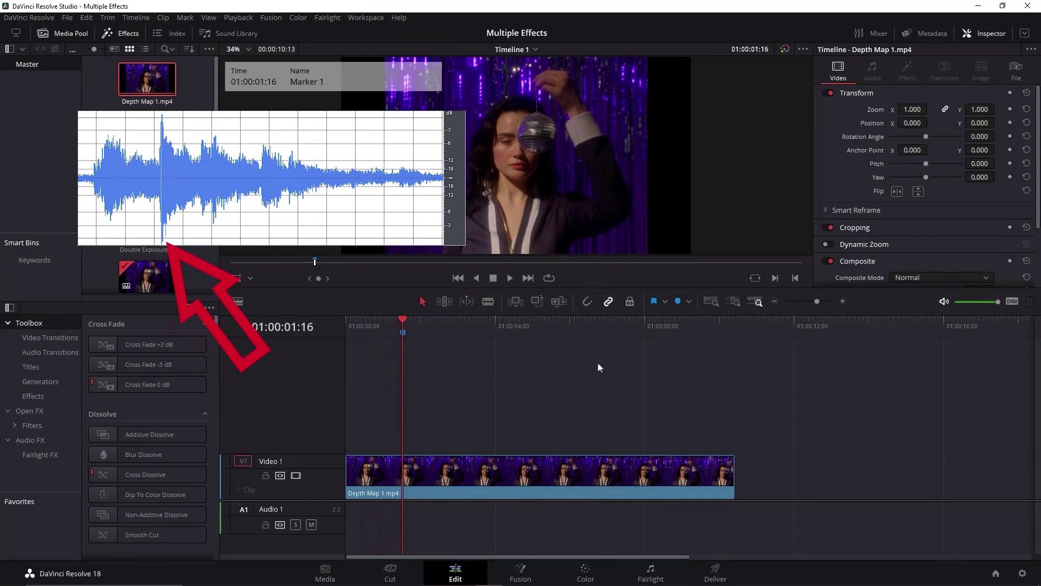
pyautogui.click(459, 324)
pyautogui.press('m')
pyautogui.moveTo(459, 325); pyautogui.dragTo(681, 319)
# Step: Add one more beat marker and return the playhead to the first marker
pyautogui.press('m')
pyautogui.press('m')
pyautogui.press('m')
pyautogui.click(403, 325)
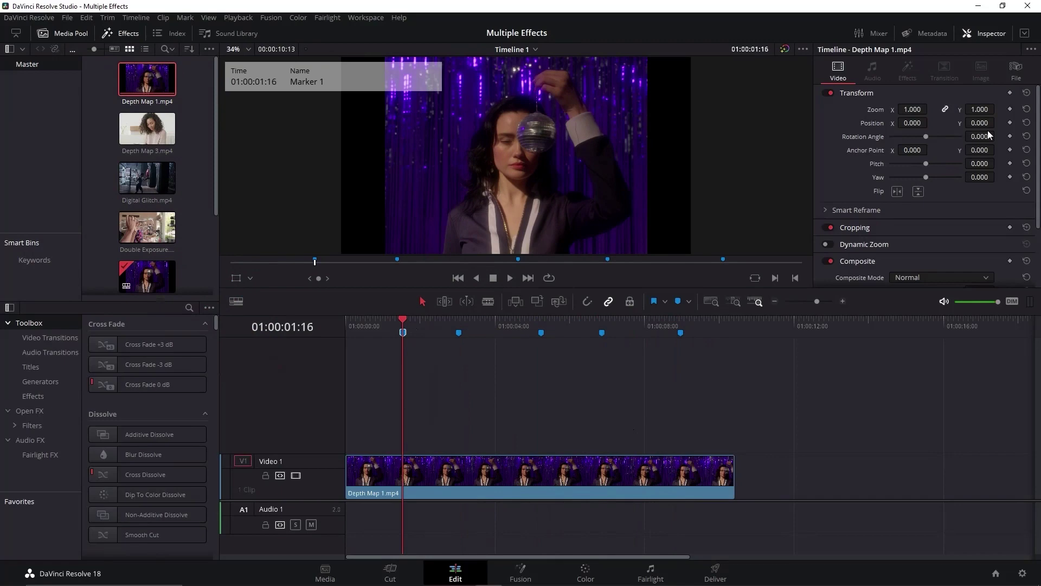
pyautogui.press('Left')
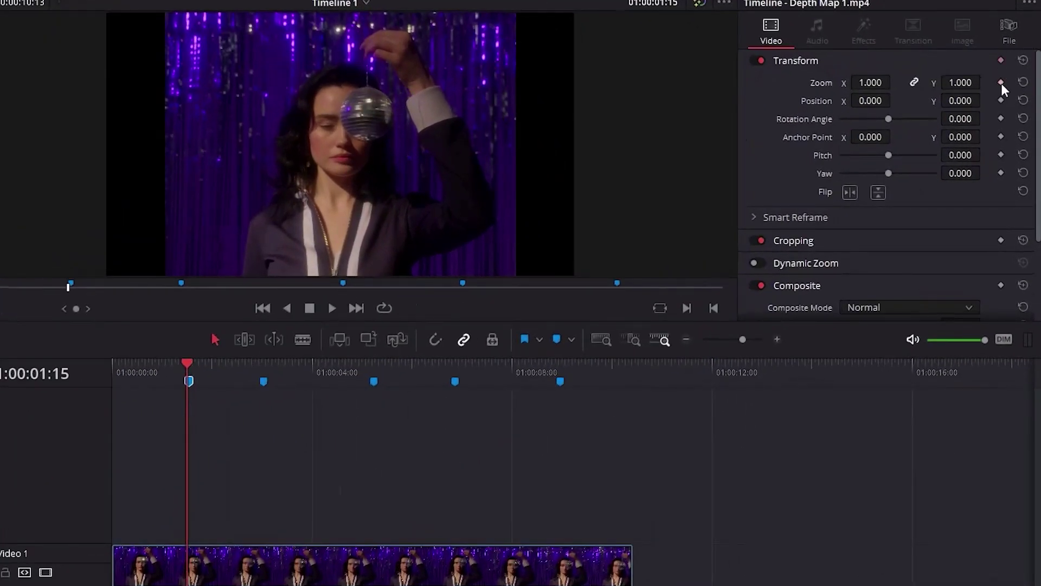
pyautogui.press('Right')
pyautogui.press('Right')
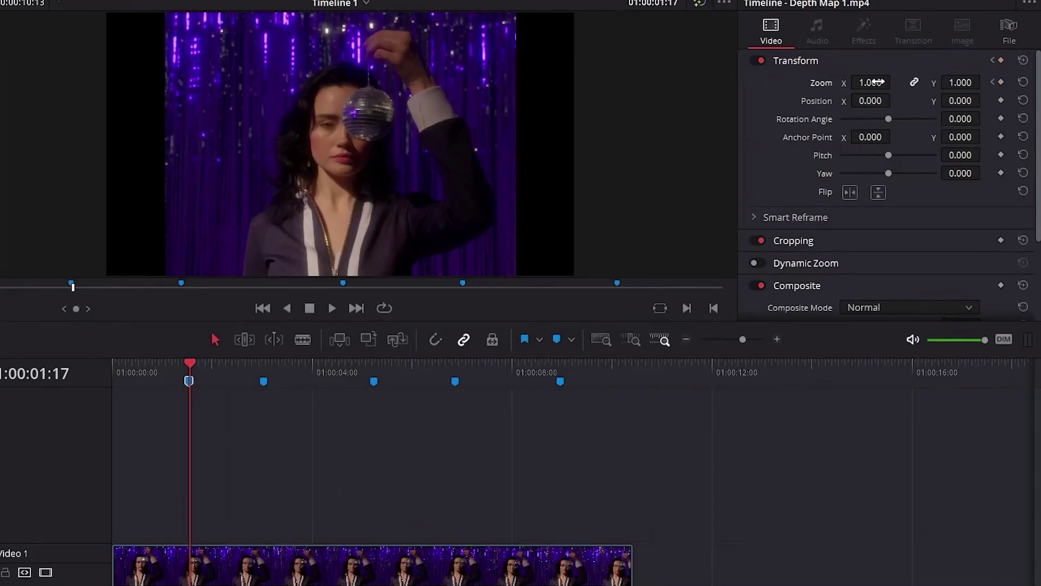
# Step: Keyframe Transform Zoom to 1.080, then back to 1.000 a frame later, and select a Transform keyframe
pyautogui.moveTo(879, 82); pyautogui.dragTo(894, 81)
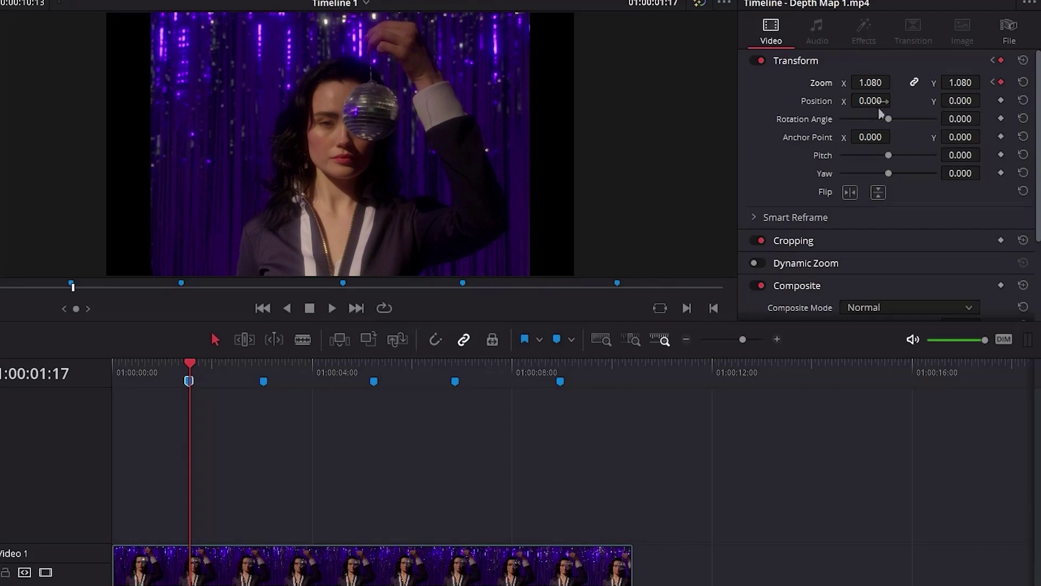
pyautogui.press('Right')
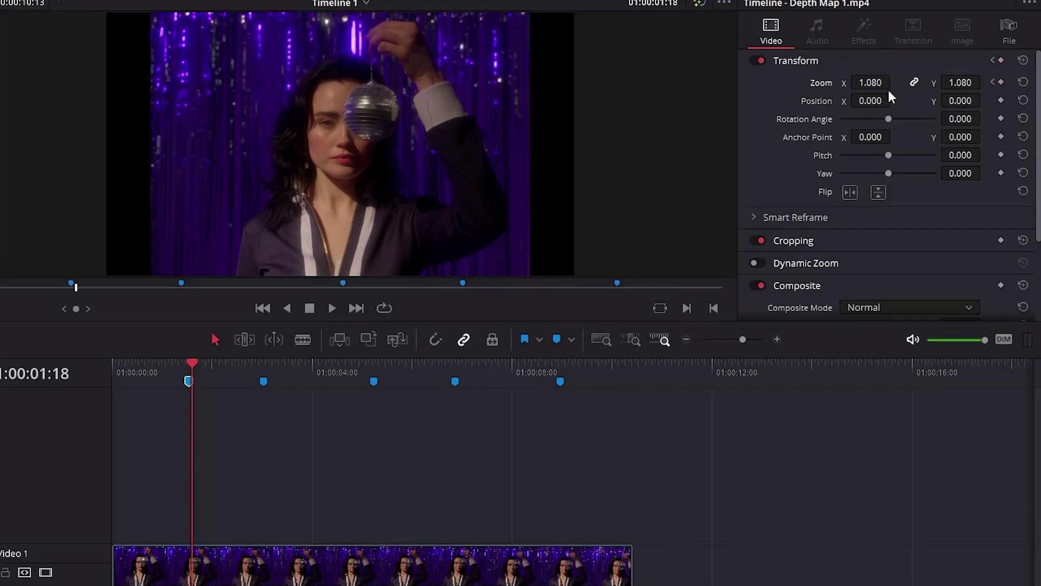
pyautogui.click(1023, 83)
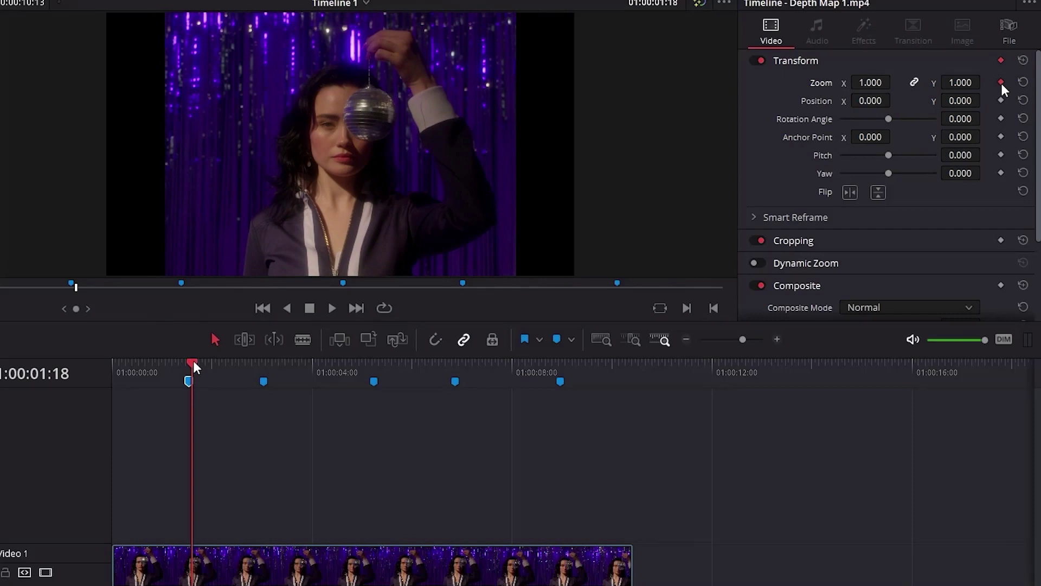
pyautogui.moveTo(193, 360); pyautogui.dragTo(262, 364)
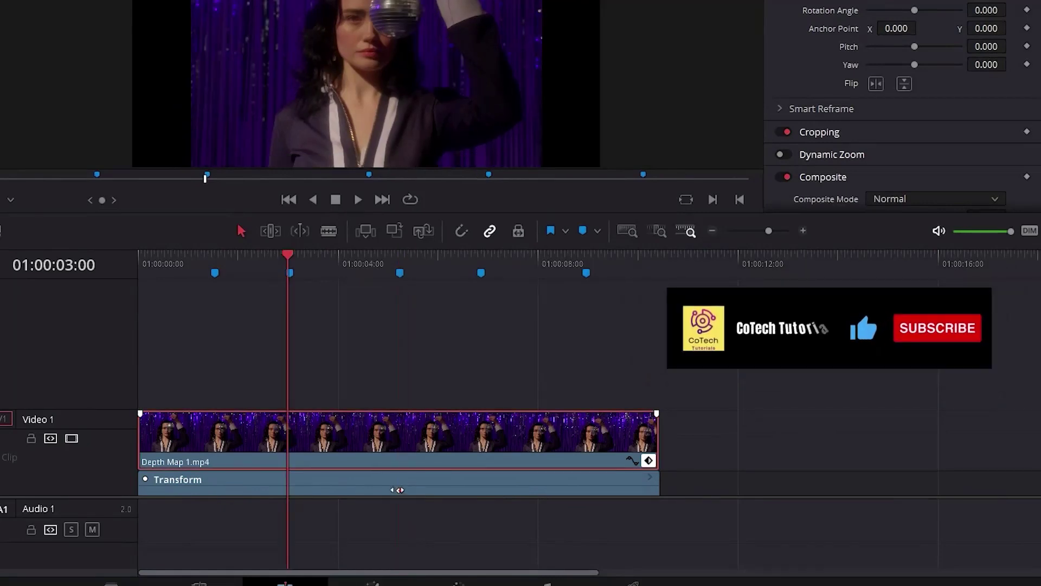
pyautogui.click(399, 489)
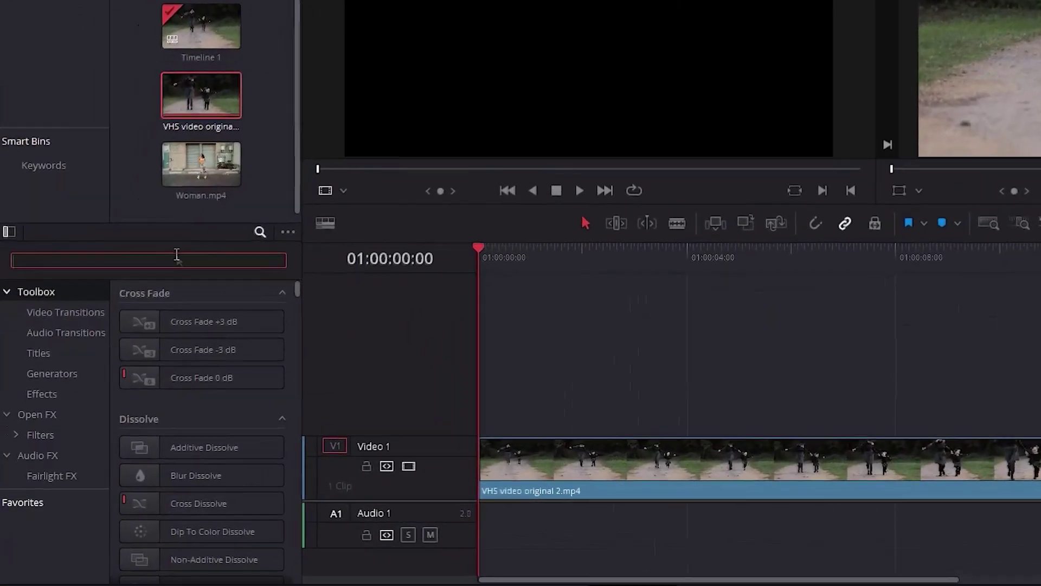
# Step: Place a Text+ title on Video 2 and stretch it to the VHS clip's full length
pyautogui.write('tex')
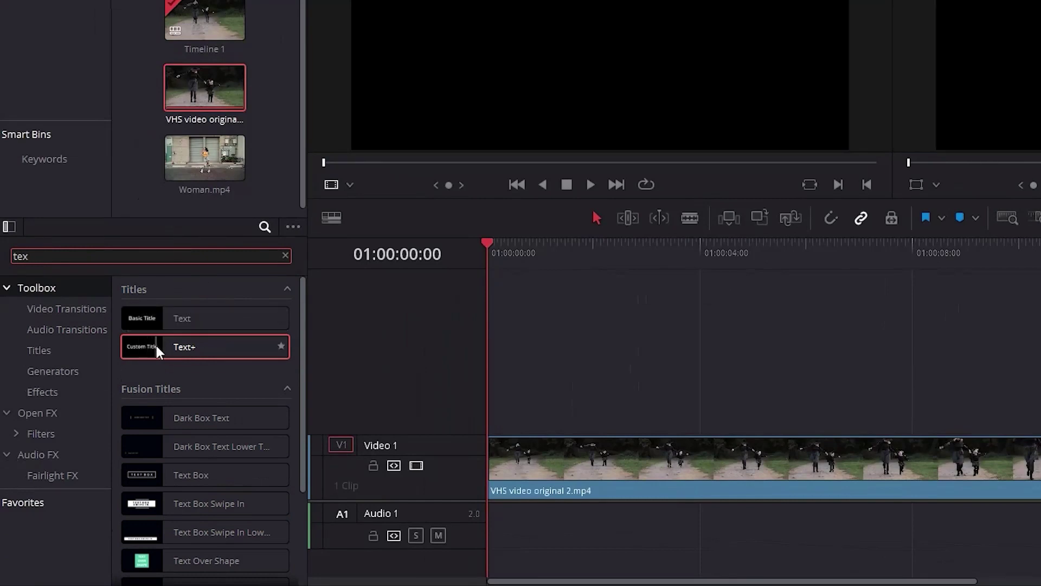
pyautogui.moveTo(156, 346); pyautogui.dragTo(487, 402)
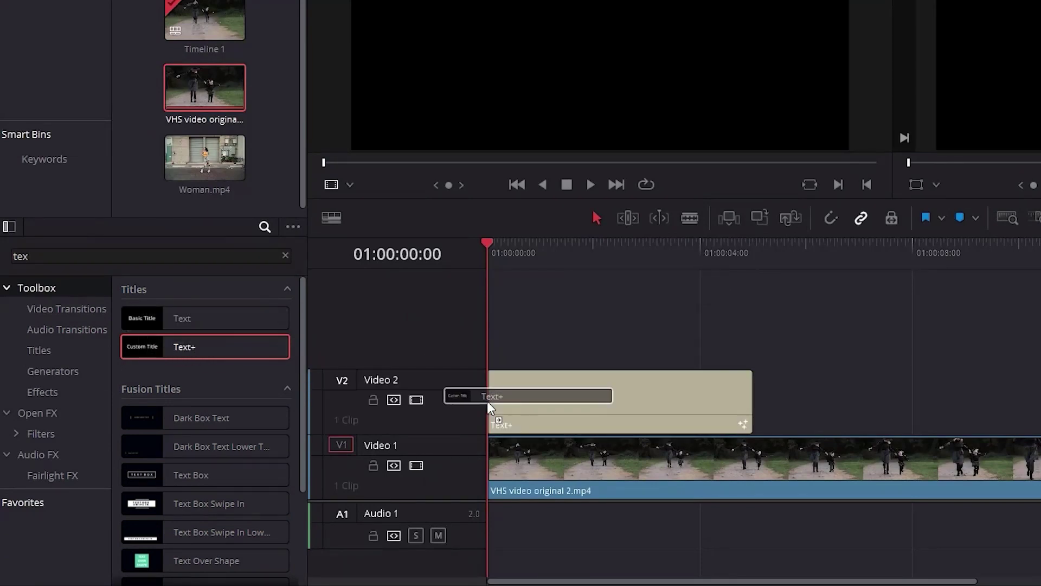
pyautogui.moveTo(757, 407); pyautogui.dragTo(1040, 406)
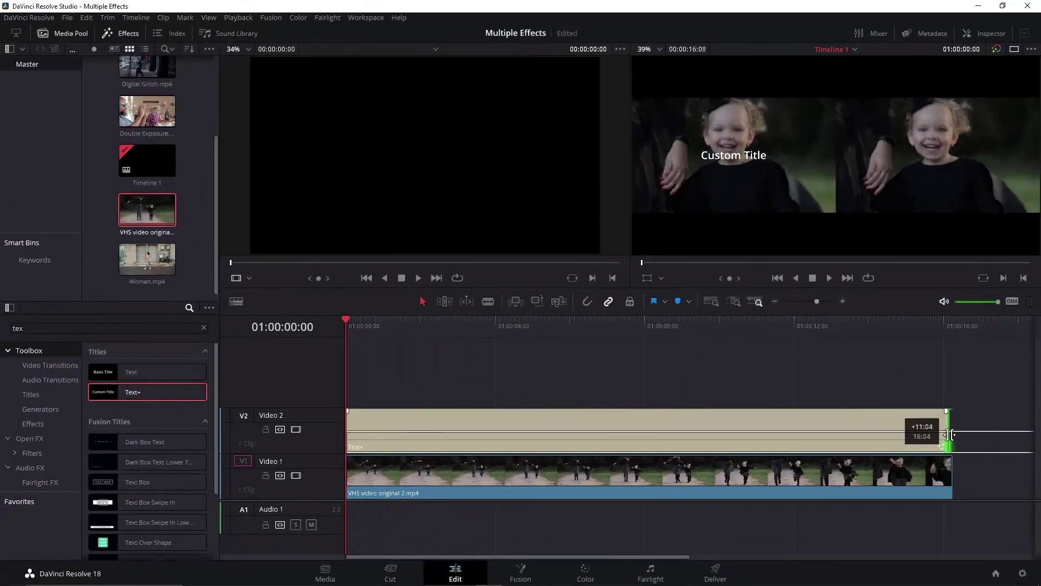
pyautogui.moveTo(952, 434); pyautogui.dragTo(954, 435)
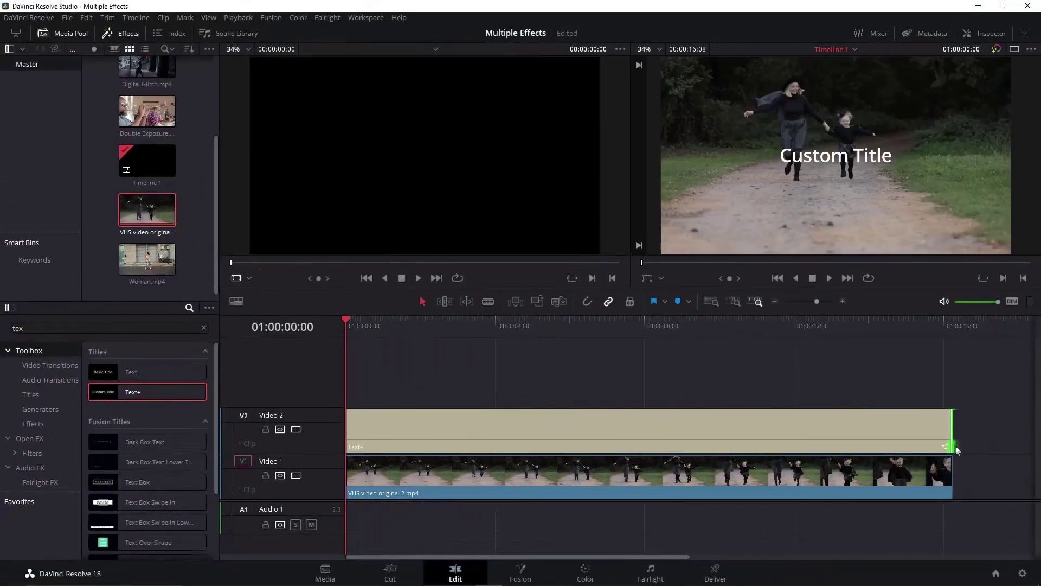
# Step: Set the Text+ title's Layout Center to X 0.17 and Y 0.542
pyautogui.click(531, 428)
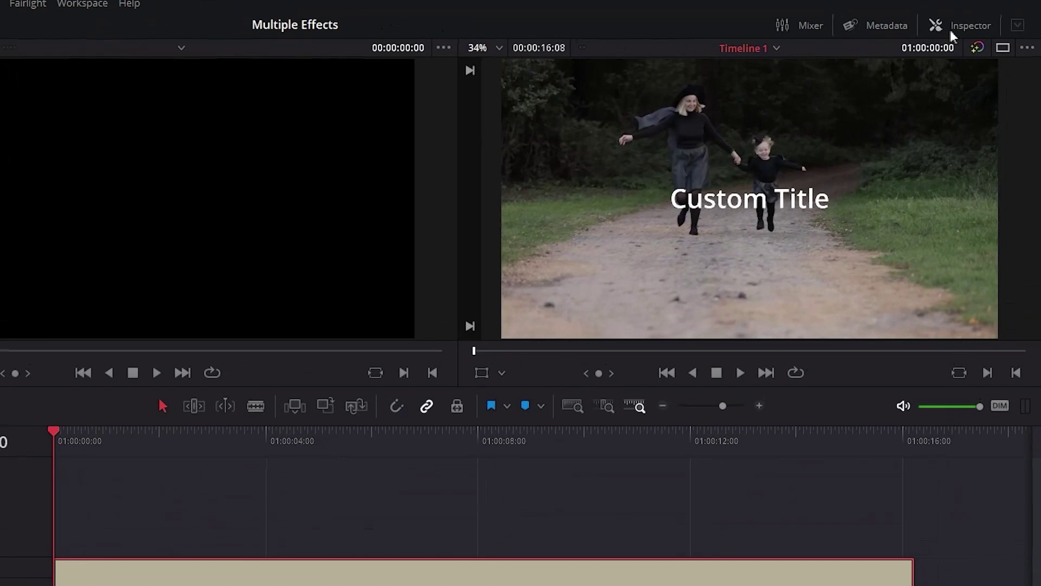
pyautogui.click(961, 28)
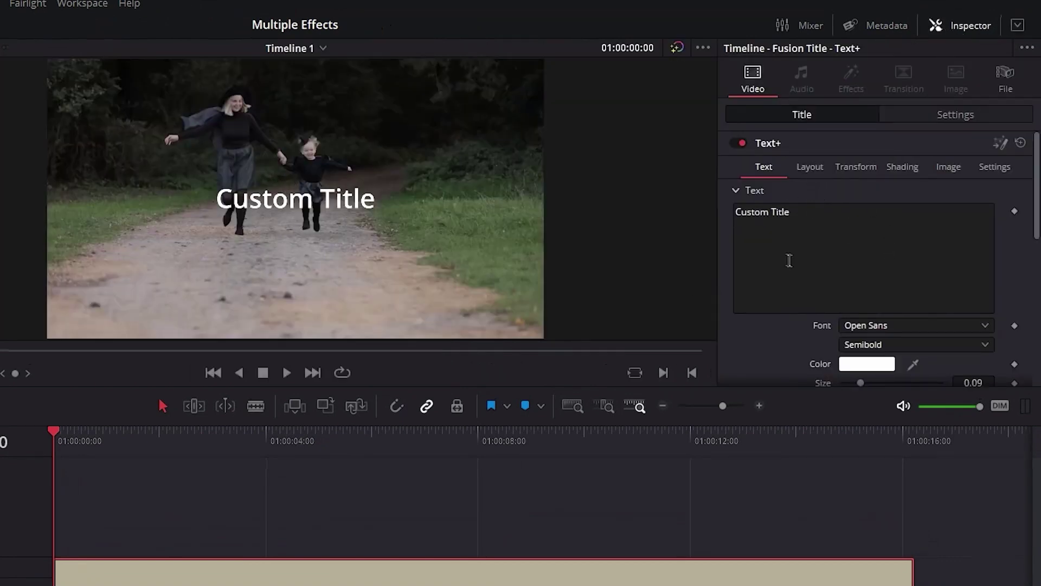
pyautogui.scroll(-5, 789, 260)
pyautogui.moveTo(892, 275); pyautogui.dragTo(829, 277)
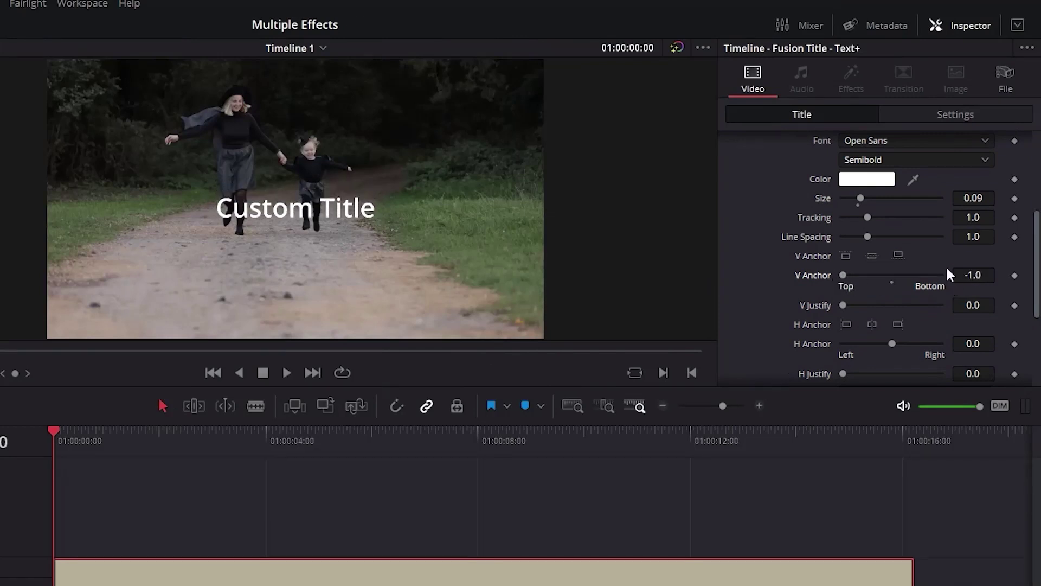
pyautogui.scroll(5, 791, 195)
pyautogui.click(808, 175)
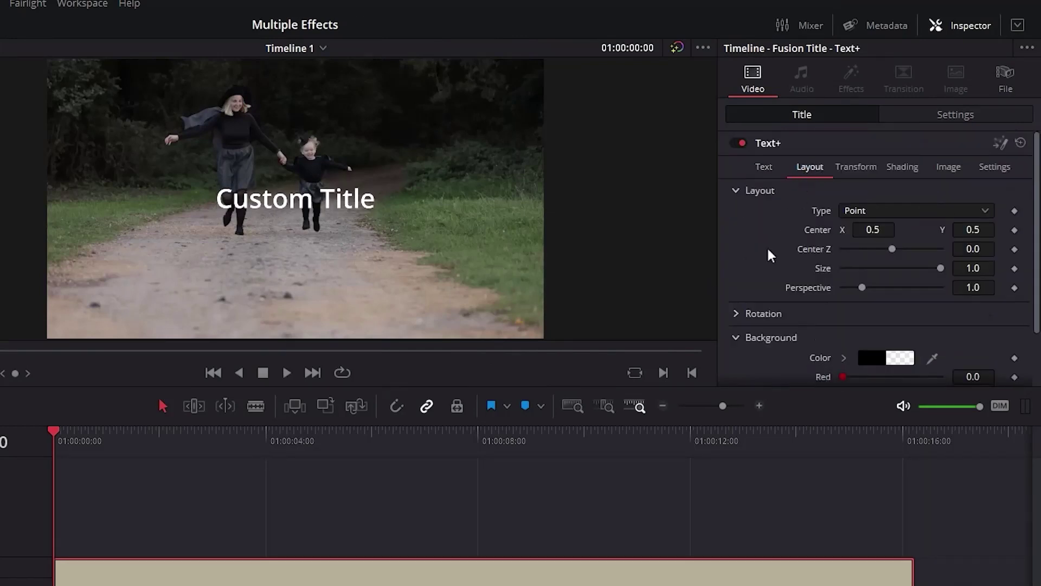
pyautogui.moveTo(881, 231); pyautogui.dragTo(805, 231)
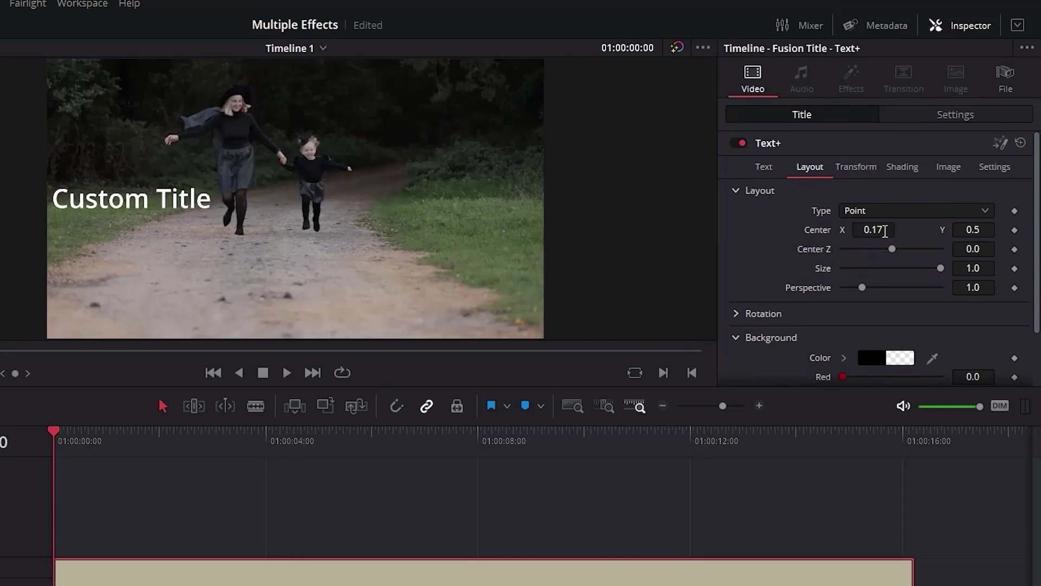
pyautogui.moveTo(974, 230)
pyautogui.mouseDown()
pyautogui.moveTo(946, 230)
pyautogui.moveTo(995, 229)
pyautogui.moveTo(952, 230)
pyautogui.mouseUp()
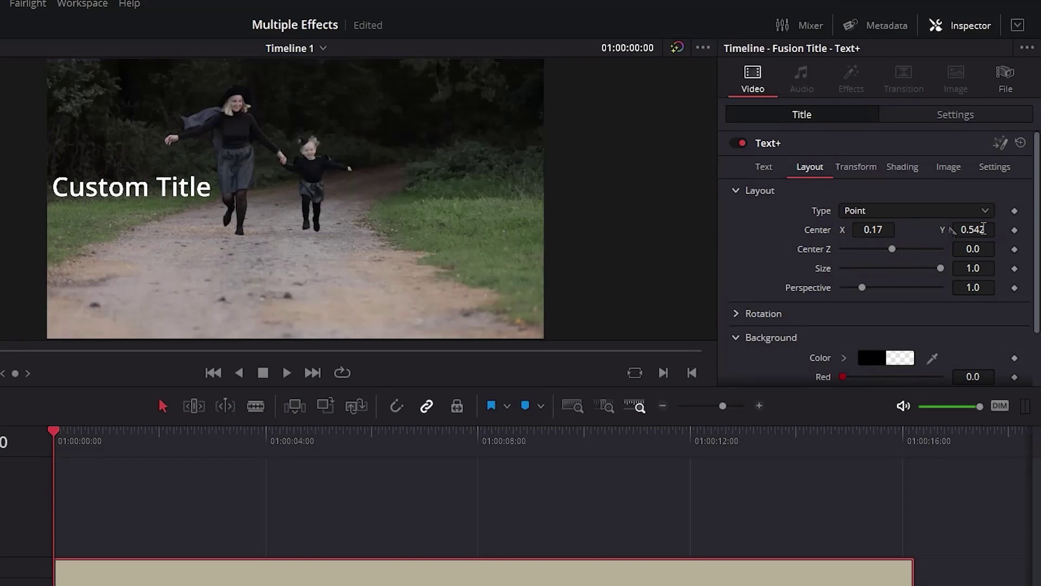
# Step: Switch the title's text content to a running TimeCode
pyautogui.click(762, 169)
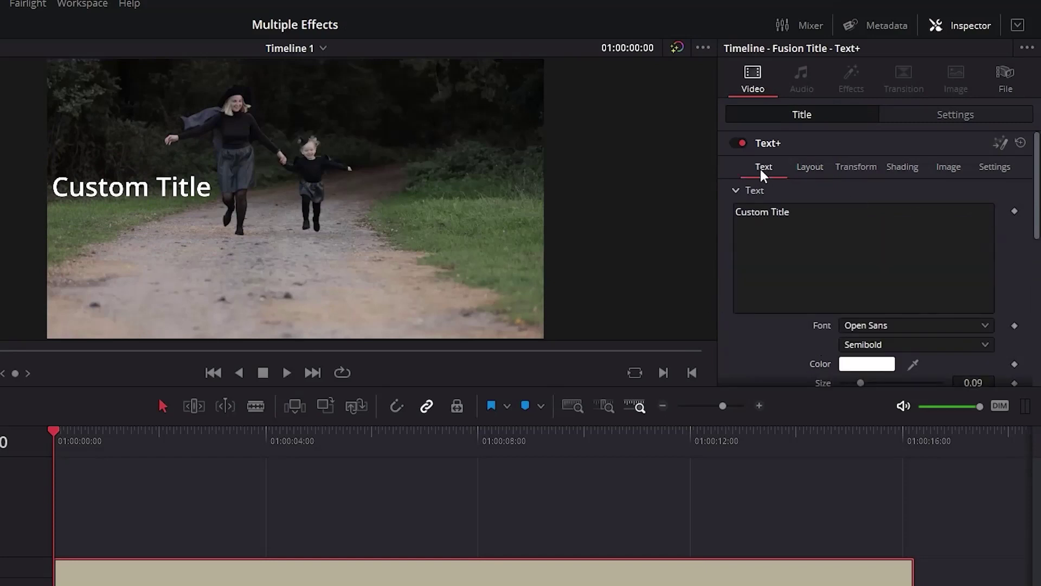
pyautogui.rightClick(804, 222)
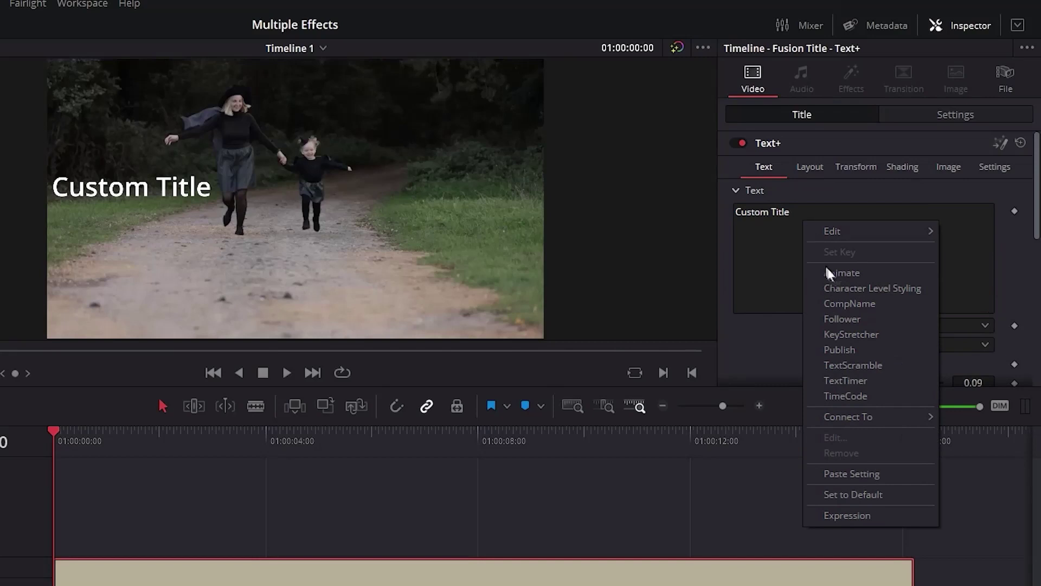
pyautogui.click(861, 395)
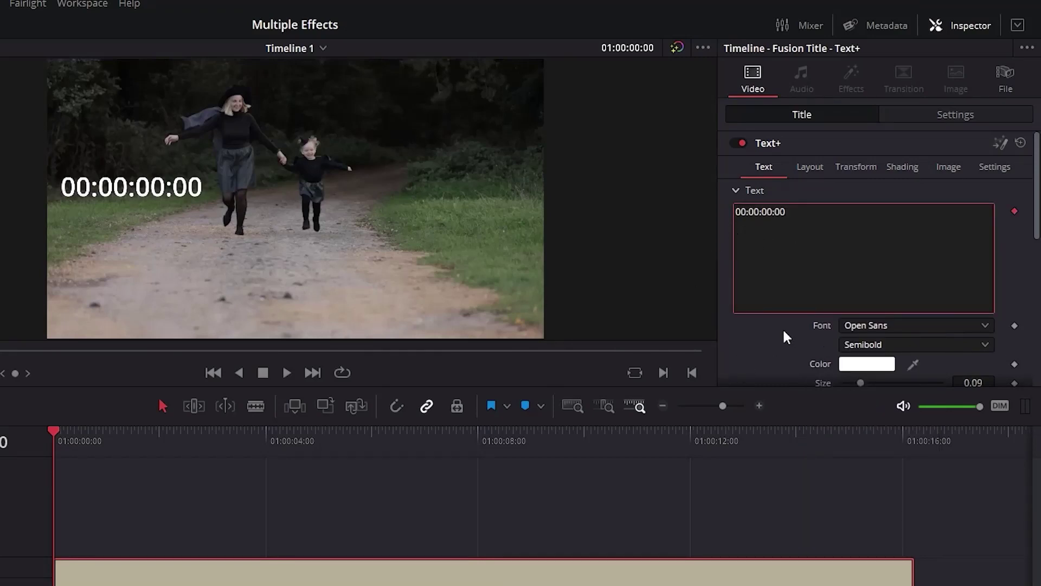
# Step: Trim the timecode's Write On to 0.256–0.706 so only minutes and seconds show, and preview it
pyautogui.scroll(-10, 783, 328)
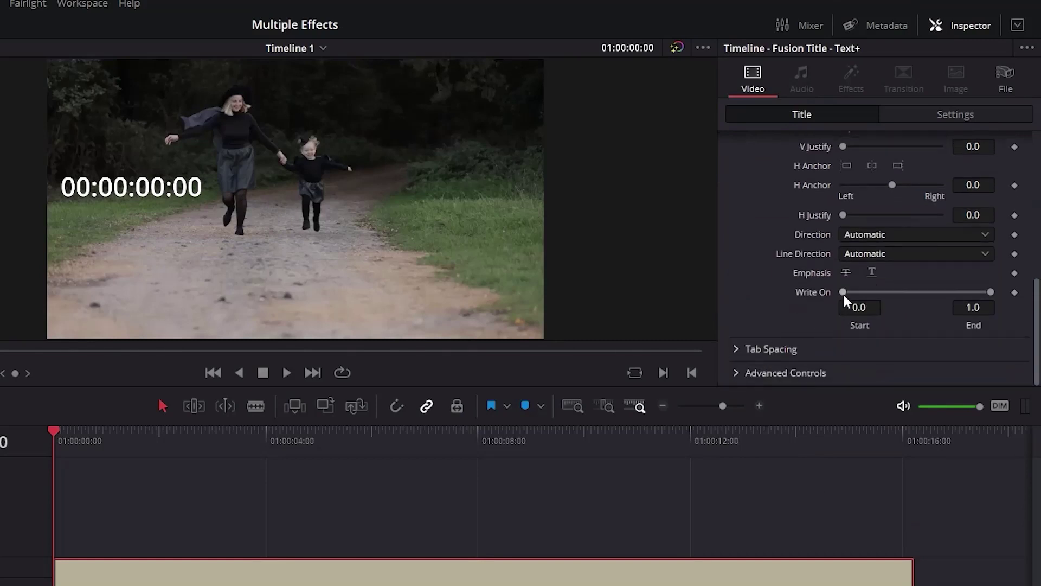
pyautogui.moveTo(844, 292); pyautogui.dragTo(847, 293)
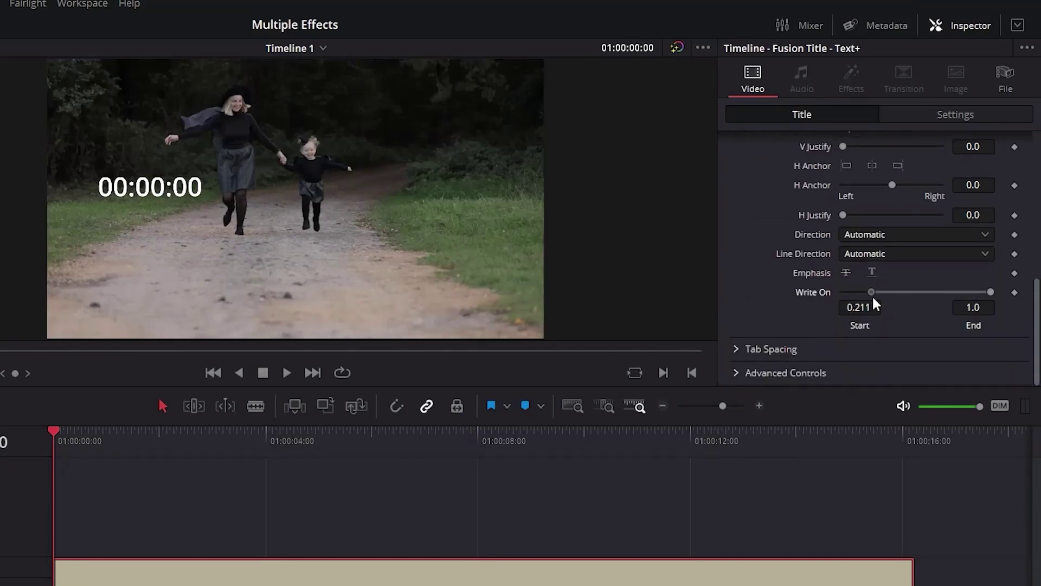
pyautogui.moveTo(900, 305); pyautogui.dragTo(910, 306)
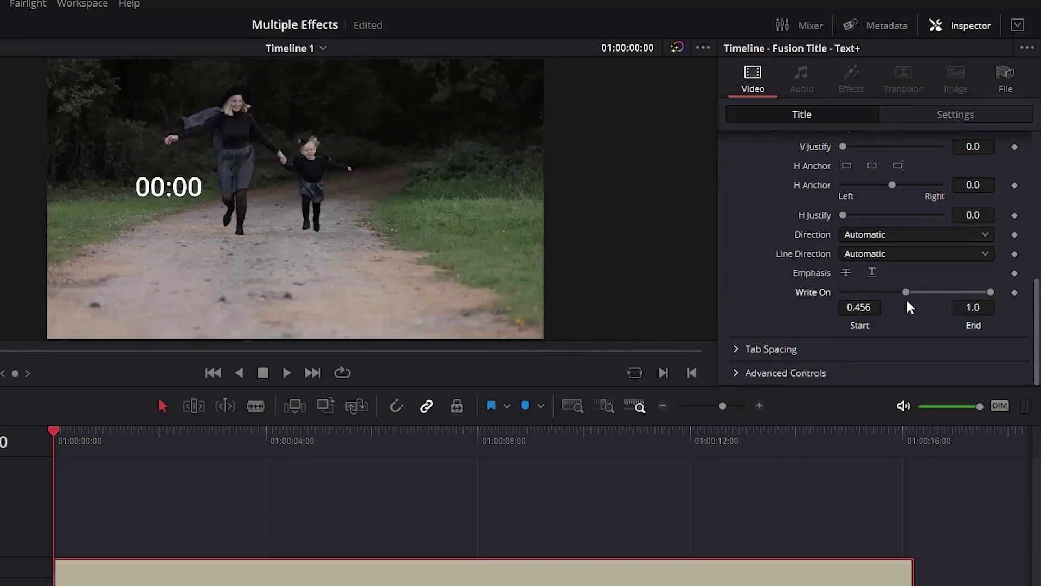
pyautogui.press('space')
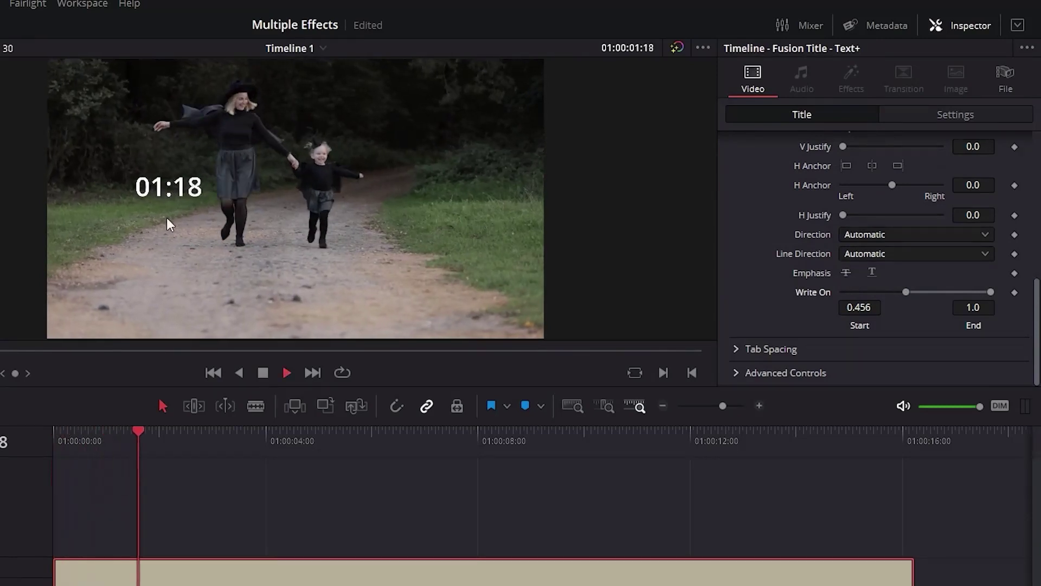
pyautogui.press('space')
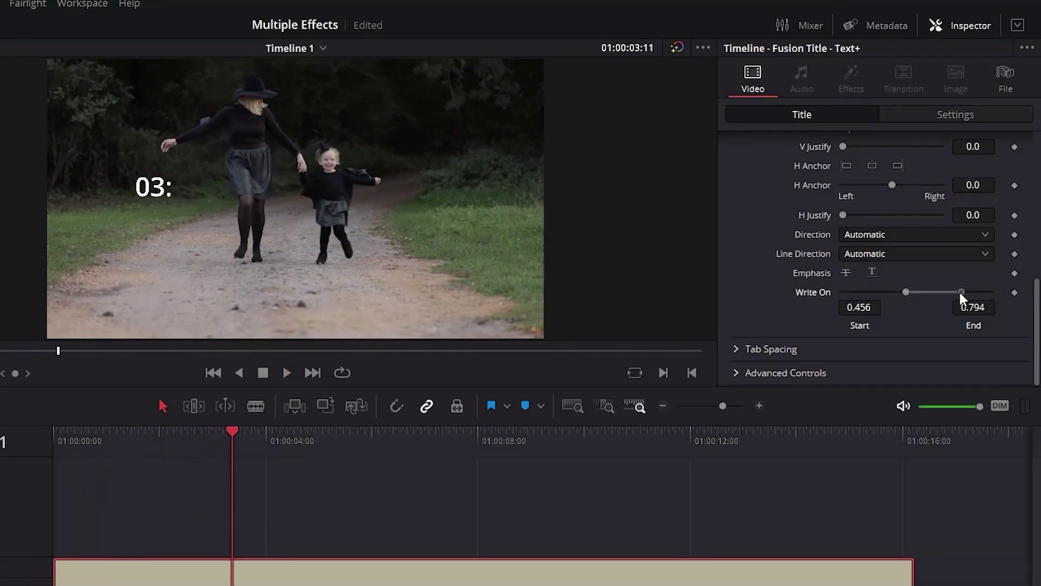
pyautogui.moveTo(955, 292); pyautogui.dragTo(949, 292)
pyautogui.press('space')
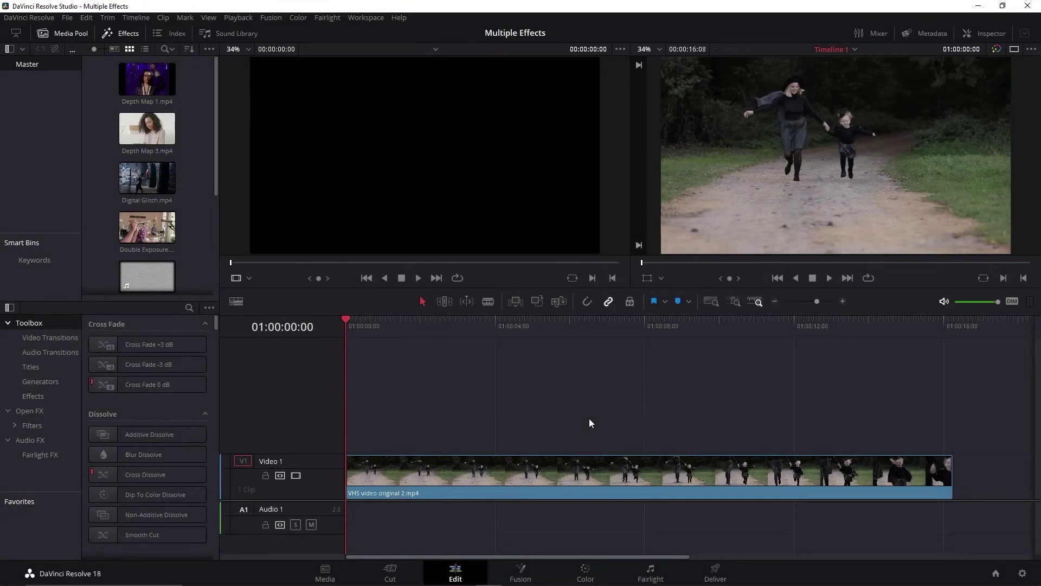
# Step: Place Film Grain.mp4 on Video 2 above the VHS clip, unlink and delete its audio, and select it
pyautogui.scroll(-3, 141, 275)
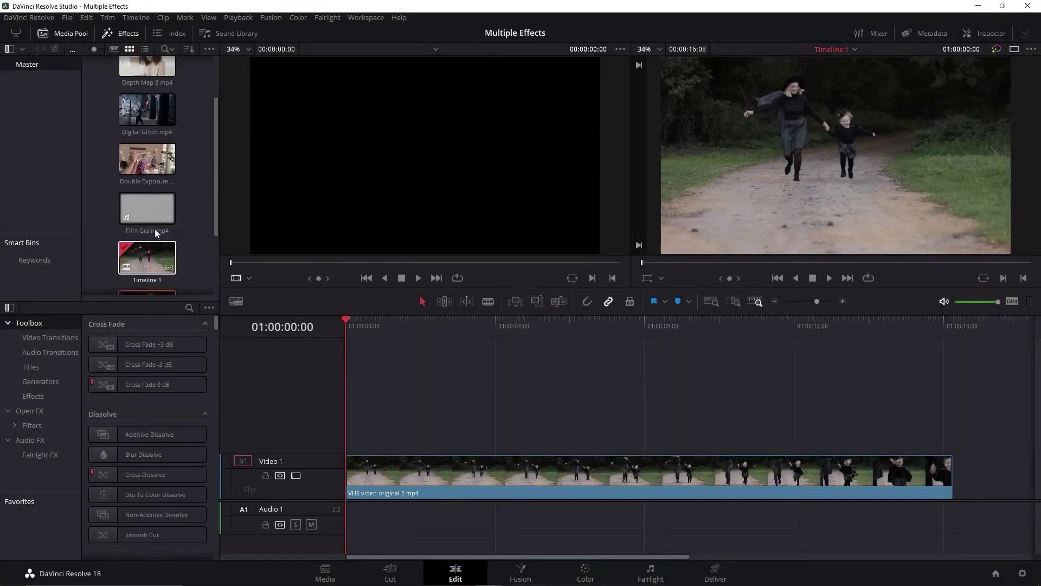
pyautogui.moveTo(129, 210); pyautogui.dragTo(350, 434)
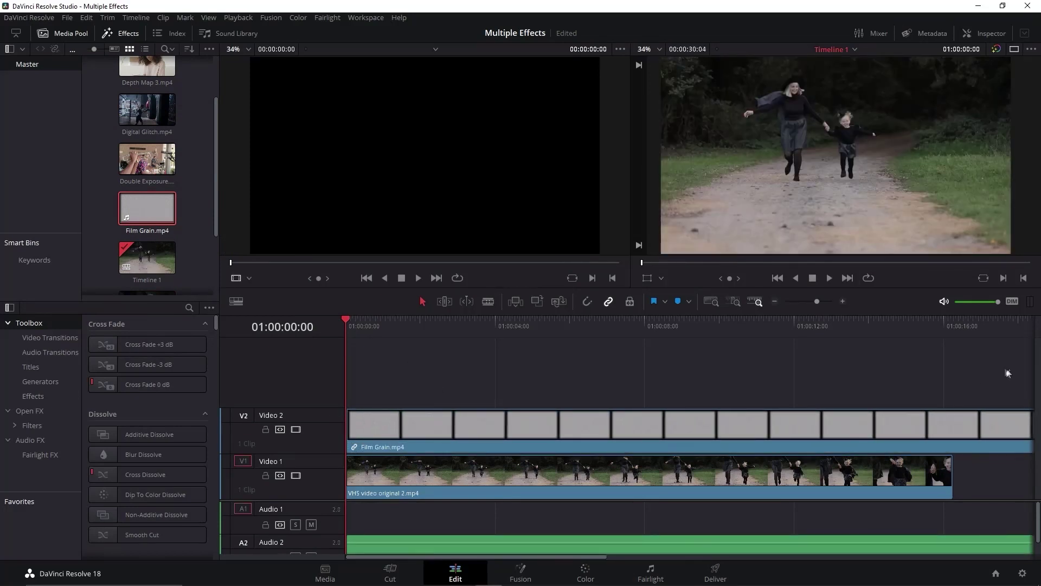
pyautogui.scroll(-1, 454, 537)
pyautogui.rightClick(455, 537)
pyautogui.click(457, 531)
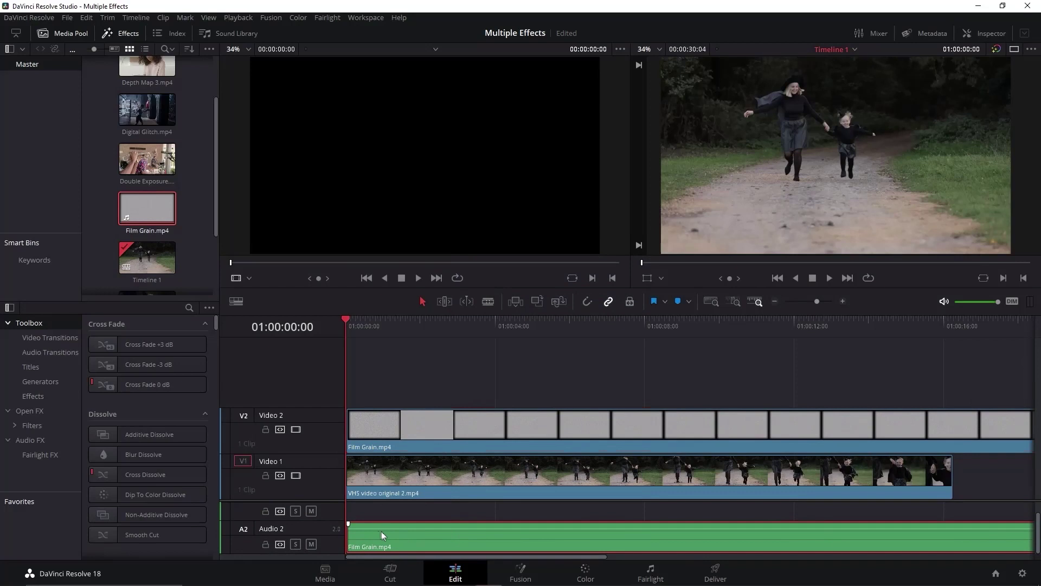
pyautogui.moveTo(382, 532); pyautogui.dragTo(1034, 534)
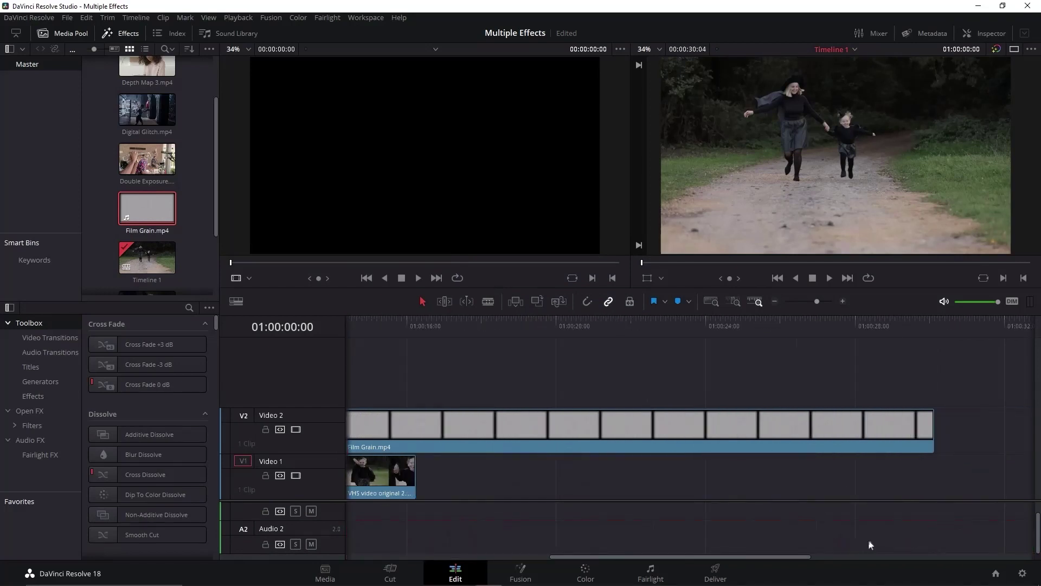
pyautogui.moveTo(776, 560); pyautogui.dragTo(439, 549)
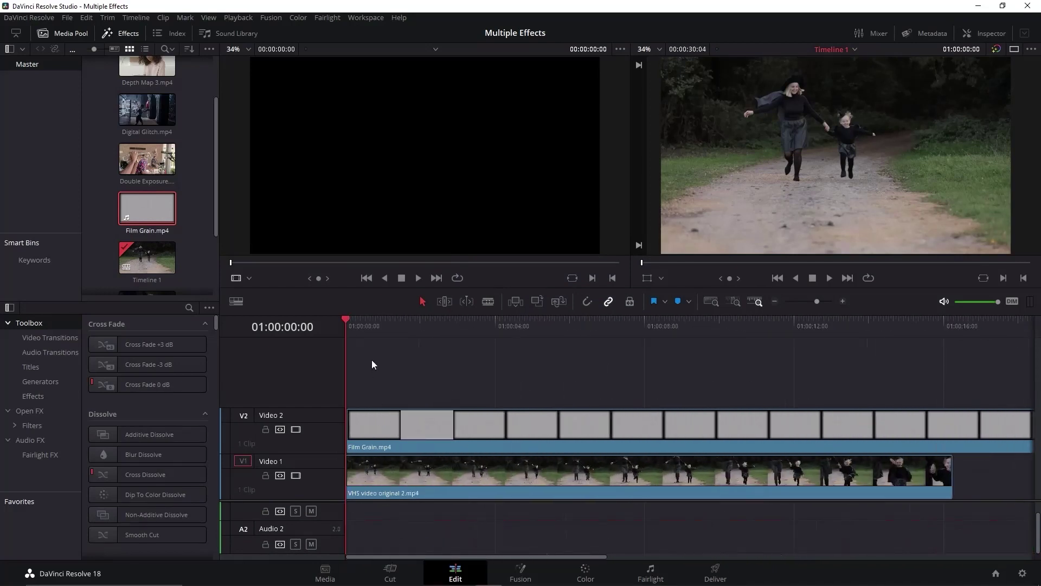
pyautogui.click(394, 430)
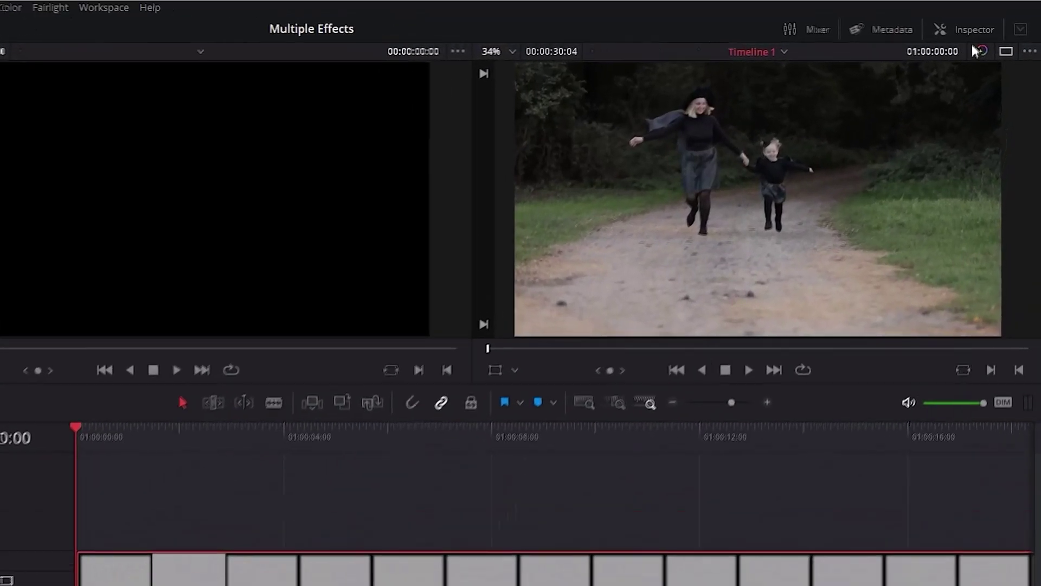
# Step: Set the Film Grain clip's composite mode to Screen in the Inspector
pyautogui.click(983, 34)
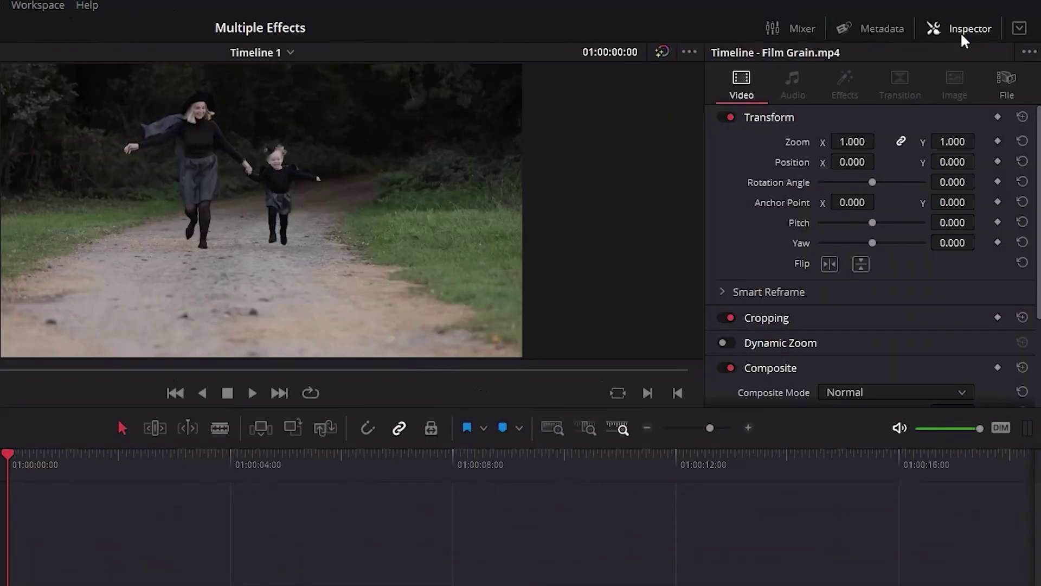
pyautogui.scroll(-3, 802, 308)
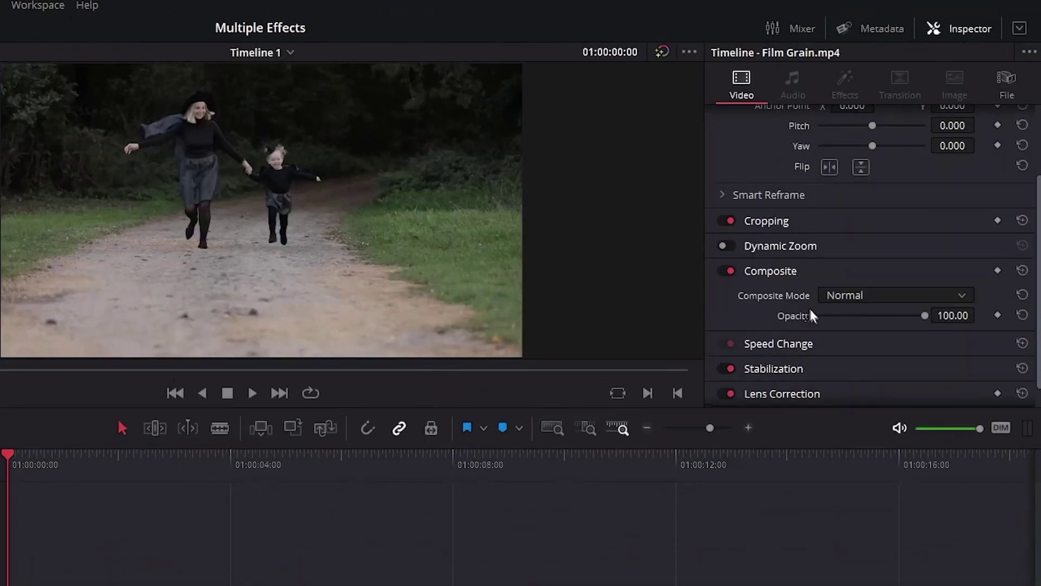
pyautogui.click(858, 296)
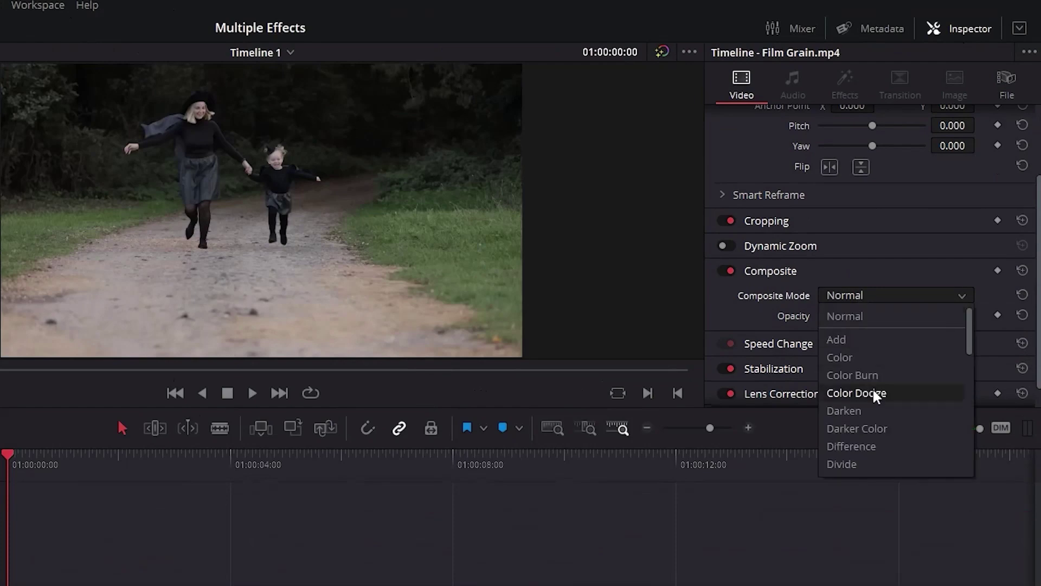
pyautogui.scroll(-2, 895, 390)
pyautogui.scroll(-3, 894, 388)
pyautogui.click(845, 367)
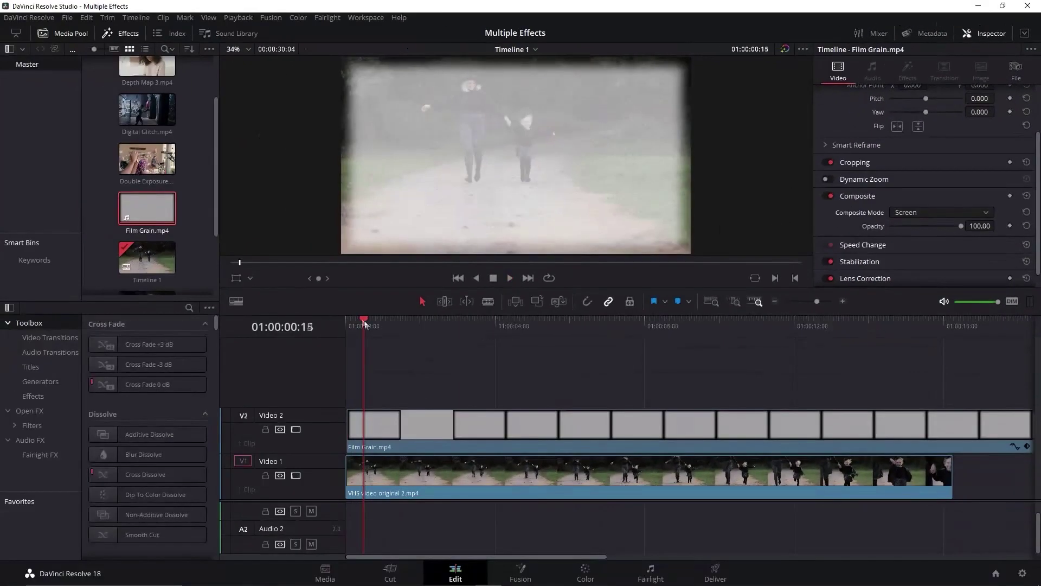
# Step: Enlarge the grain to push its dark border out and lower its opacity
pyautogui.moveTo(364, 324); pyautogui.dragTo(350, 324)
pyautogui.scroll(2, 850, 201)
pyautogui.moveTo(876, 109); pyautogui.dragTo(905, 109)
pyautogui.scroll(-2, 841, 168)
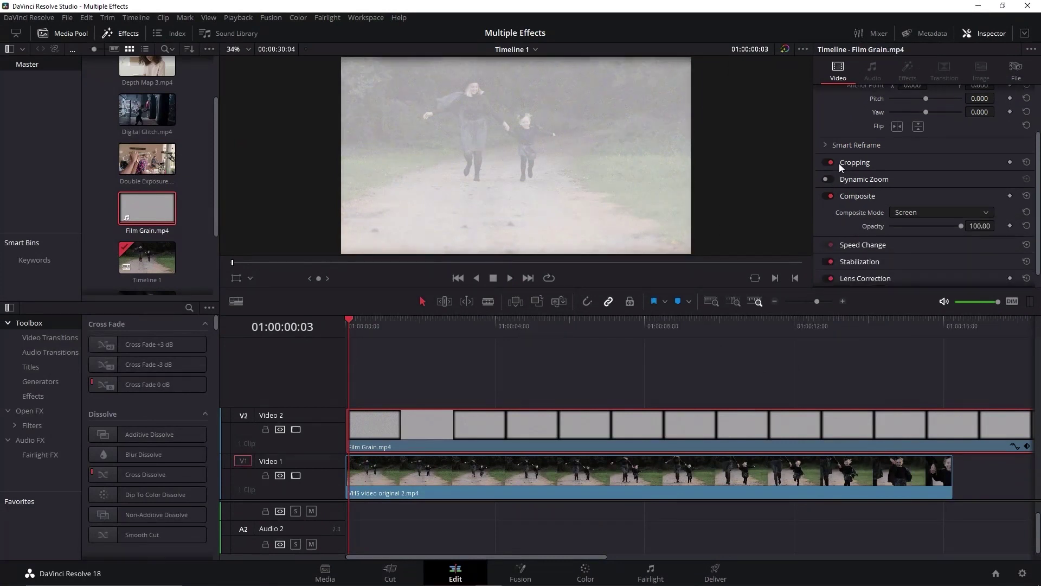
pyautogui.moveTo(958, 227); pyautogui.dragTo(907, 225)
# Step: Preview the grain overlay and zoom the timeline out to see both clips
pyautogui.press('space')
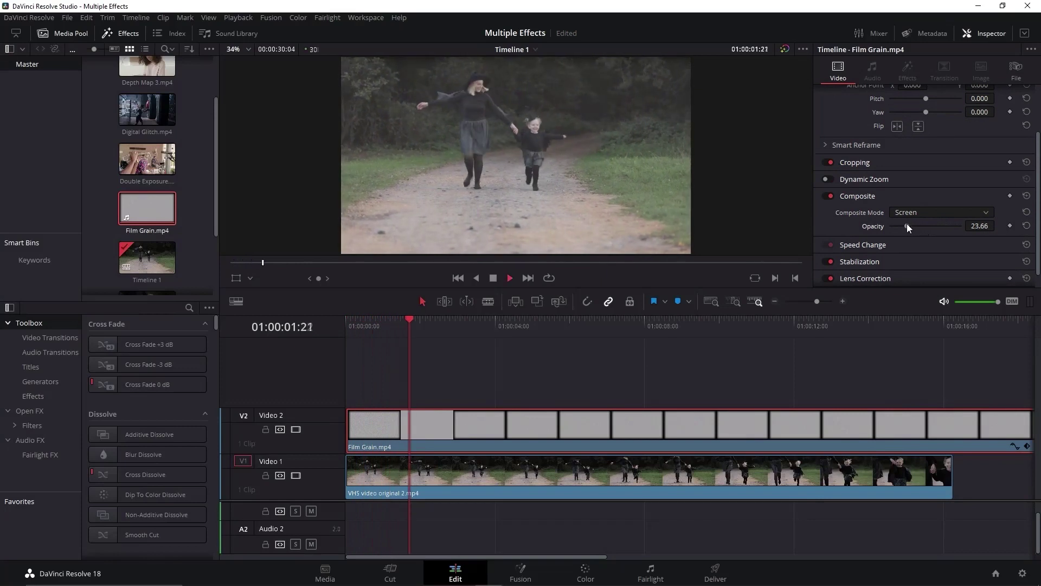
pyautogui.press('space')
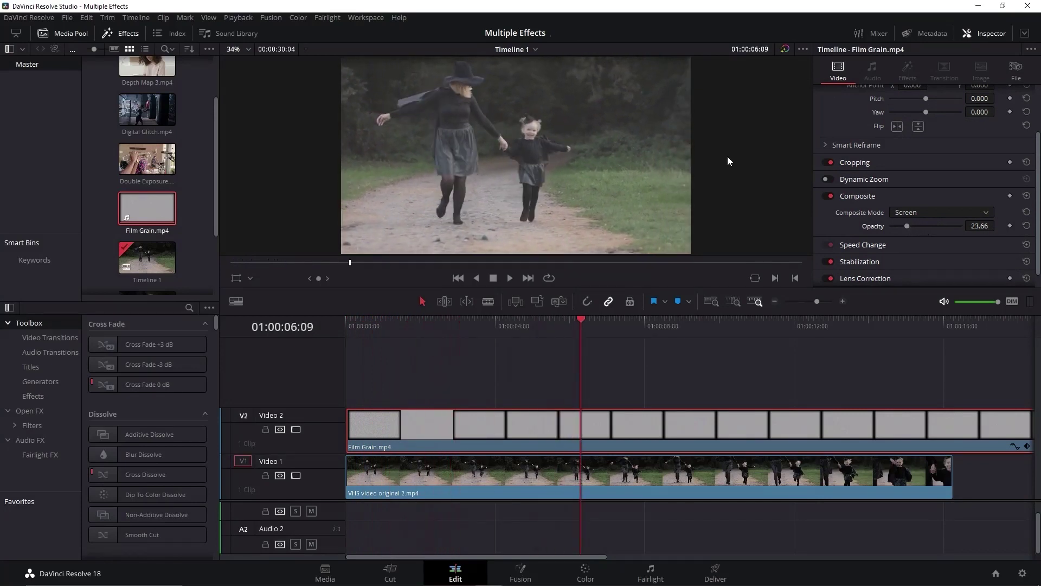
pyautogui.moveTo(817, 301); pyautogui.dragTo(813, 302)
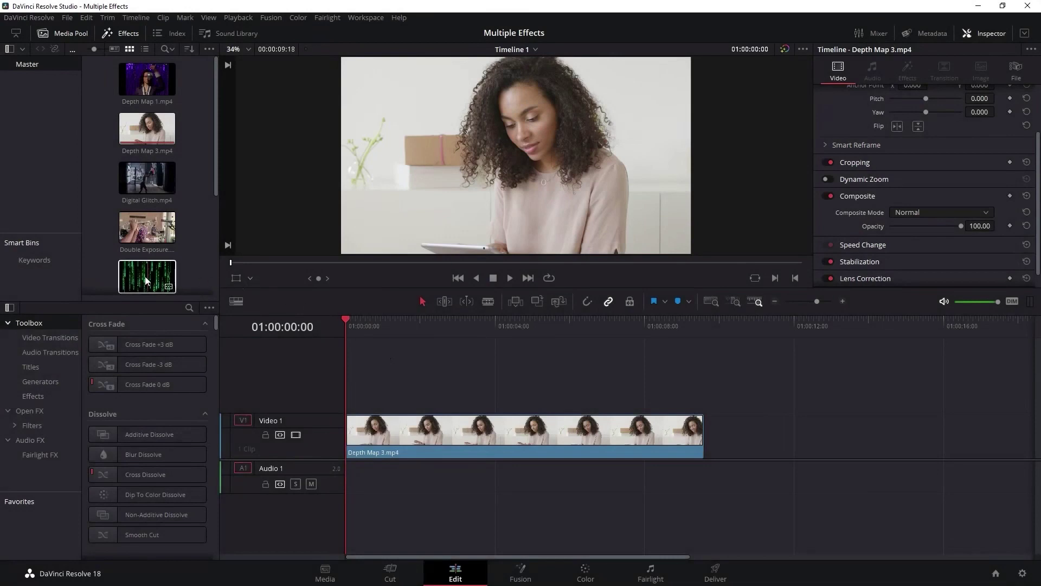
# Step: Place Matrix.mp4 on V2 above Depth Map 3 and trim its end to match
pyautogui.moveTo(147, 276); pyautogui.dragTo(347, 394)
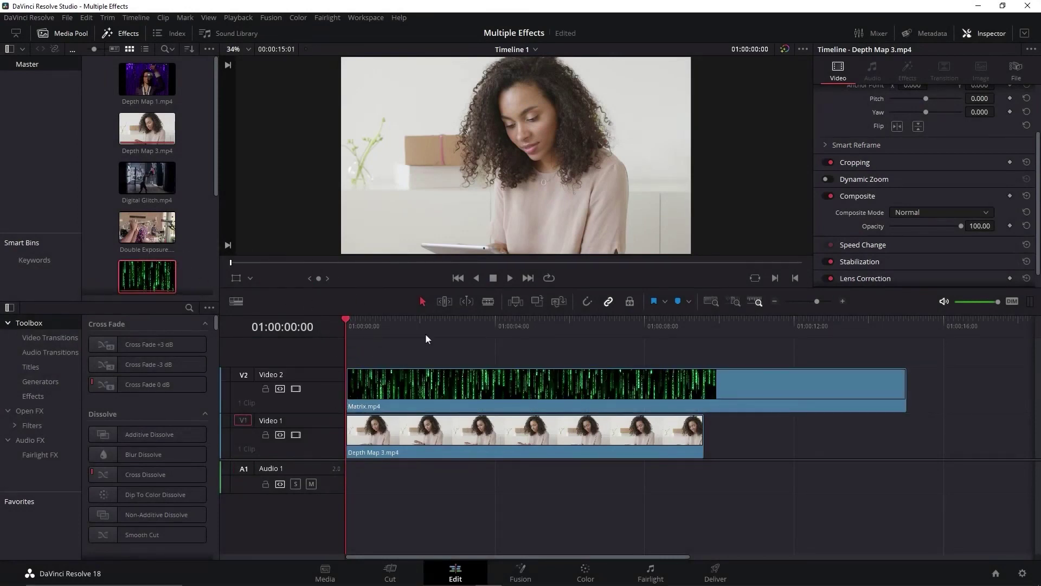
pyautogui.moveTo(906, 390); pyautogui.dragTo(702, 396)
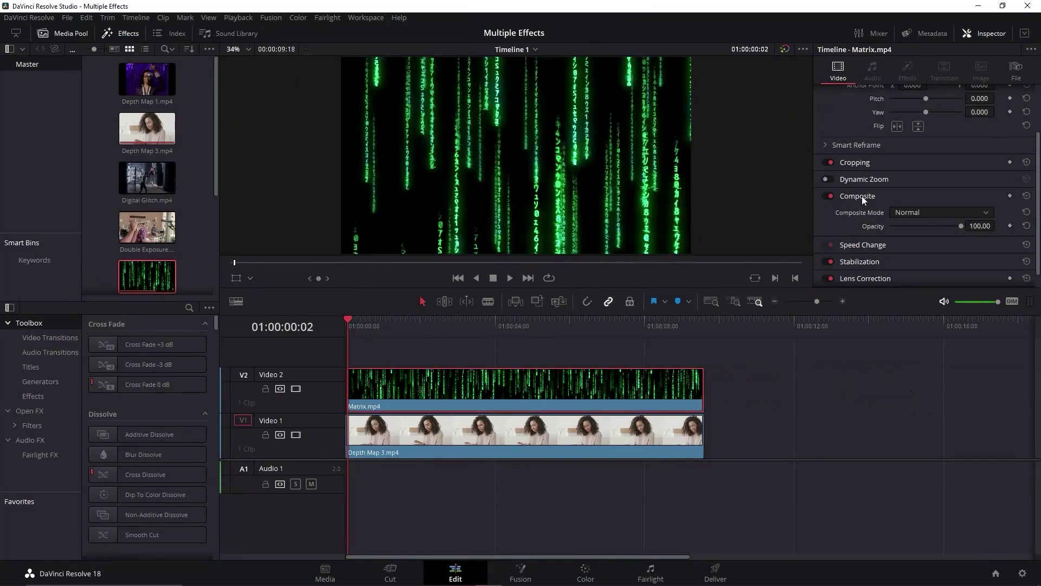
pyautogui.scroll(2, 861, 196)
pyautogui.click(979, 35)
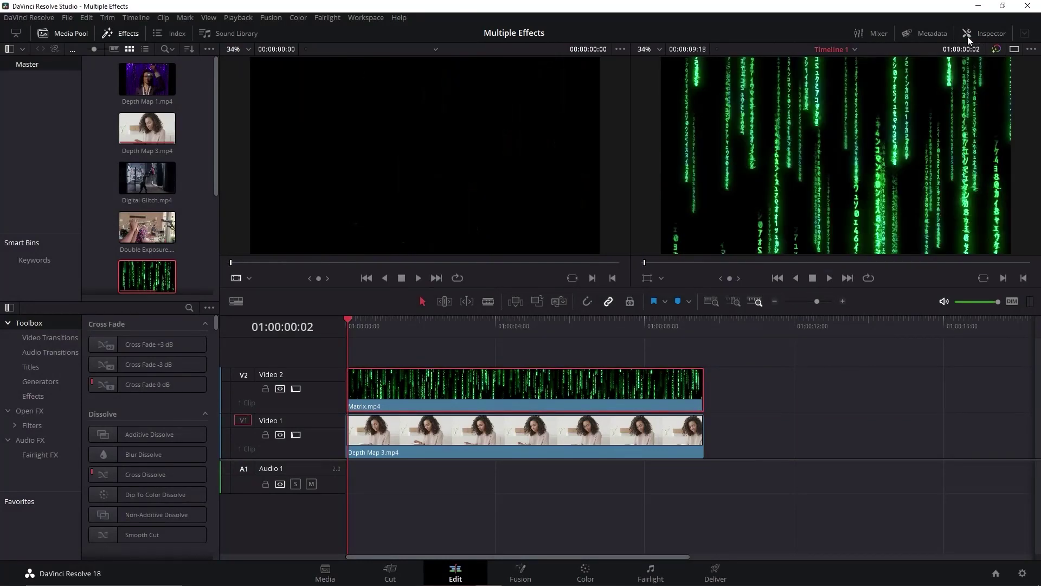
pyautogui.click(971, 36)
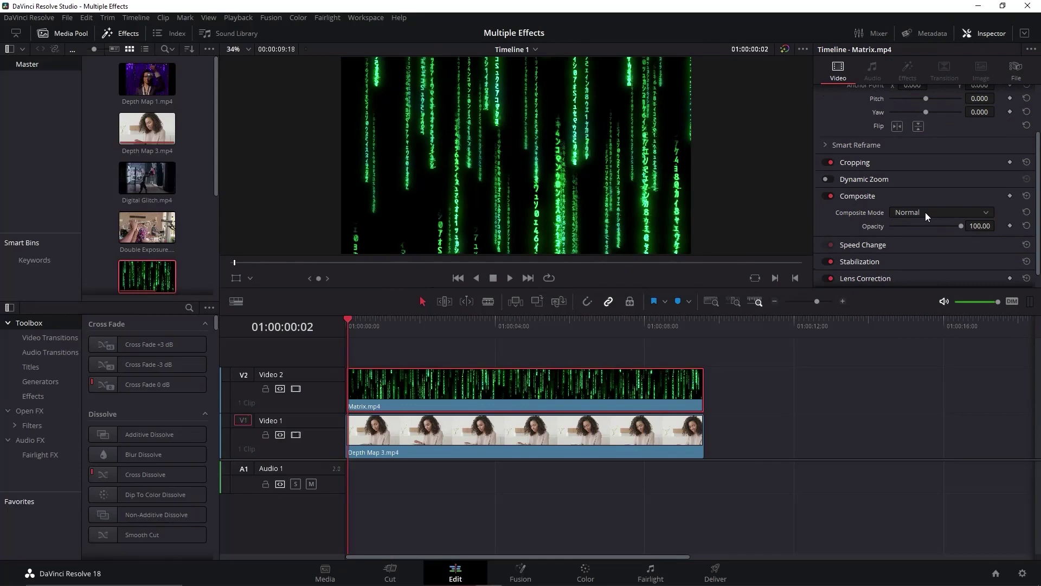
# Step: Blend the Matrix clip in Screen mode at 67.94 opacity and play it back
pyautogui.click(925, 213)
pyautogui.scroll(-6, 931, 294)
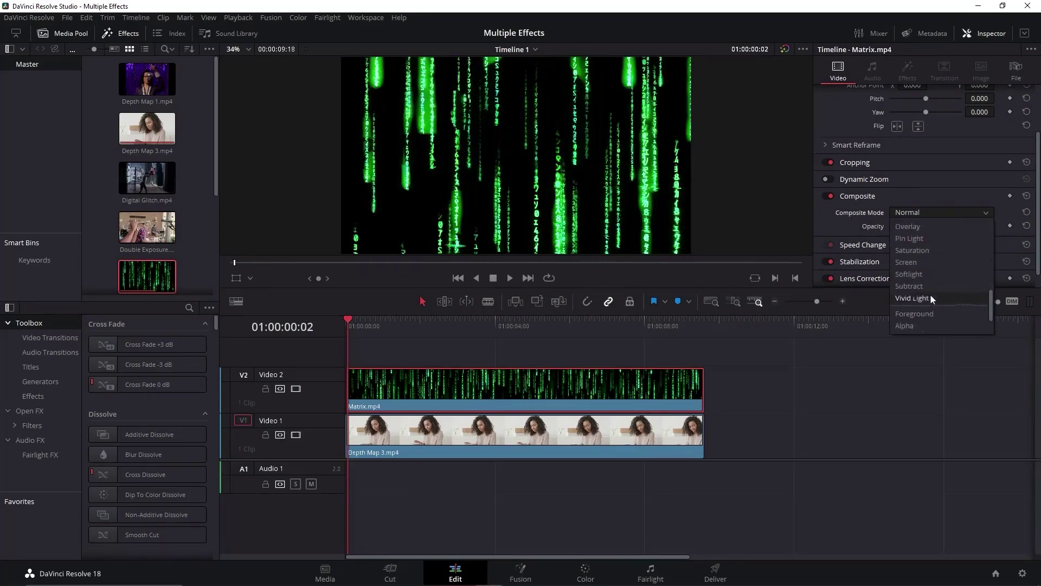
pyautogui.click(907, 262)
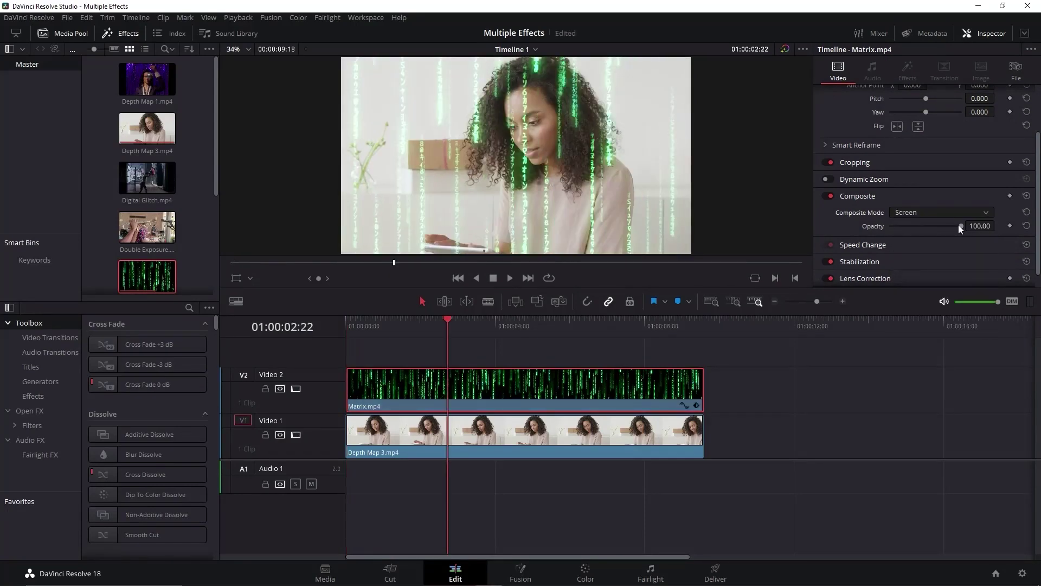
pyautogui.moveTo(958, 226); pyautogui.dragTo(939, 227)
pyautogui.press('space')
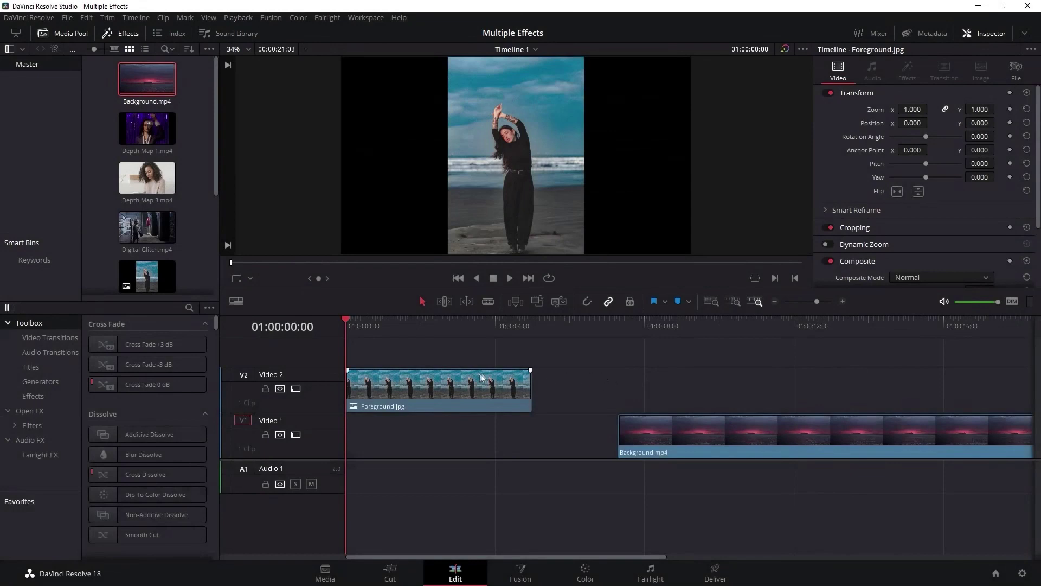
# Step: Scale Foreground.jpg to Zoom 1.390 with Position Y 116 and bring it into Fusion
pyautogui.click(415, 383)
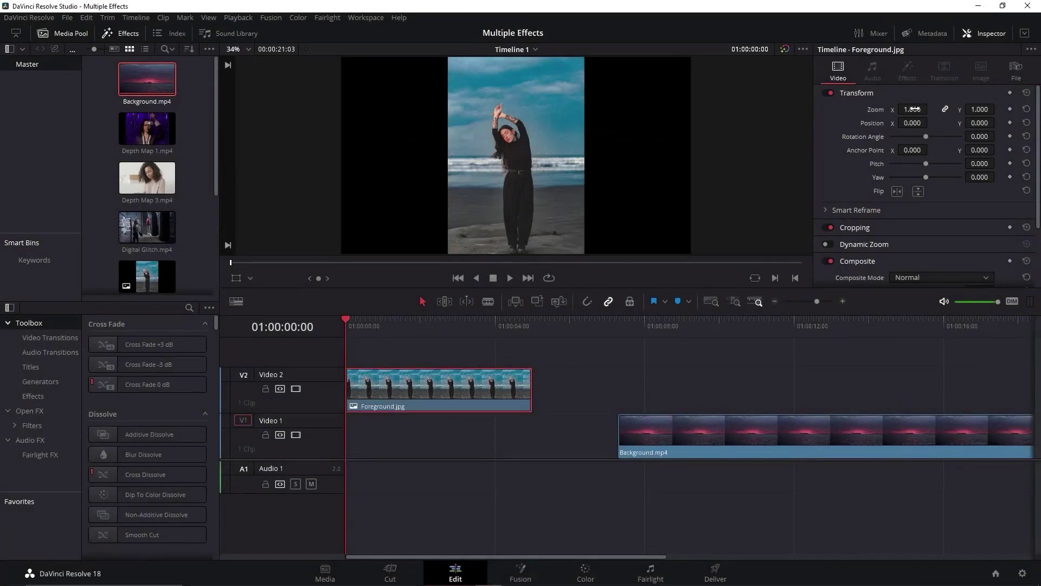
pyautogui.moveTo(913, 109); pyautogui.dragTo(970, 122)
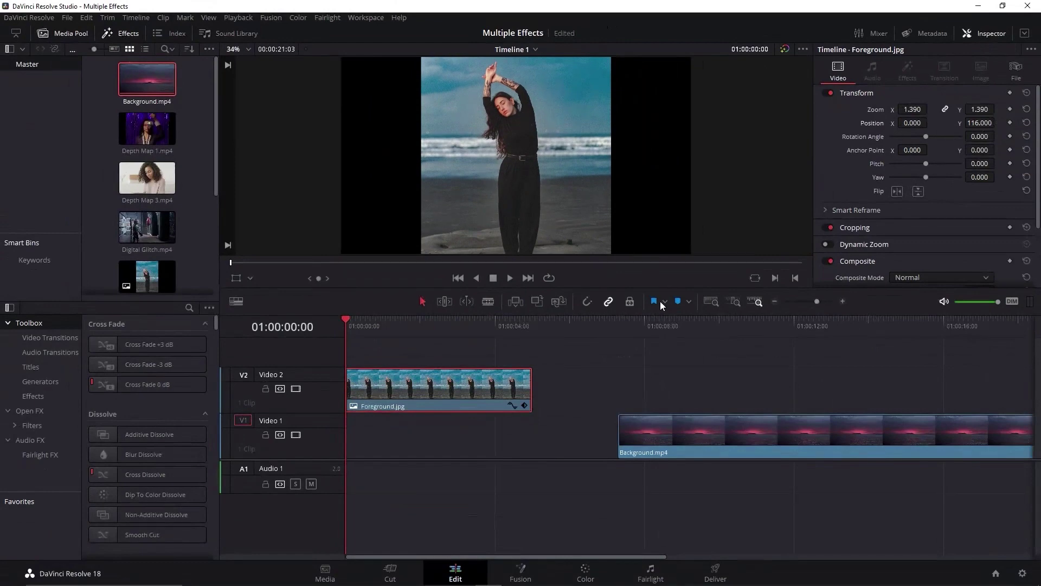
pyautogui.click(520, 573)
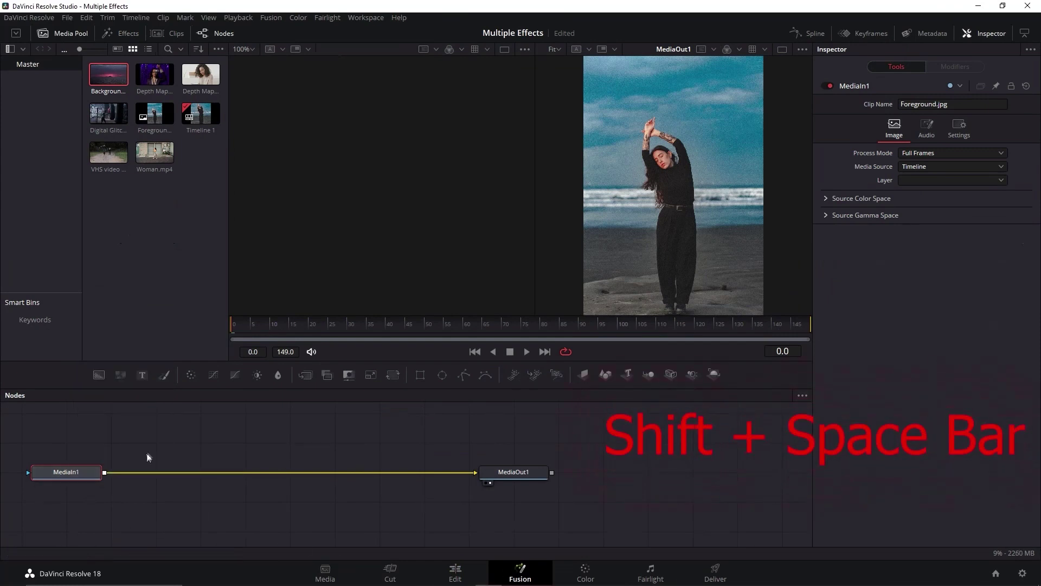
# Step: Insert a Brightness / Contrast node between MediaIn1 and MediaOut1, then search for the Luma Keyer (LKy)
pyautogui.hotkey('shift', 'space')
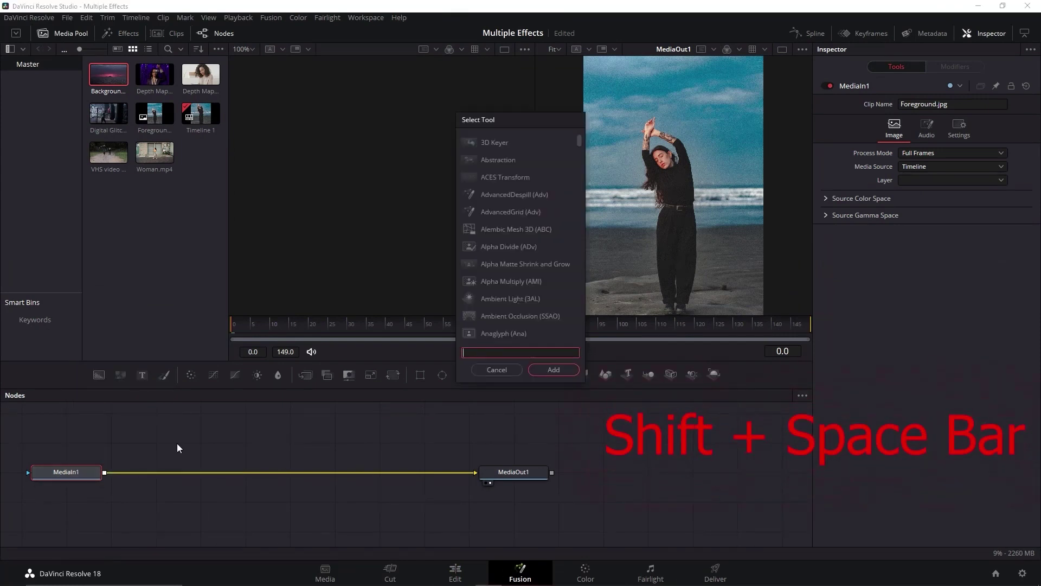
pyautogui.write('BC')
pyautogui.click(539, 163)
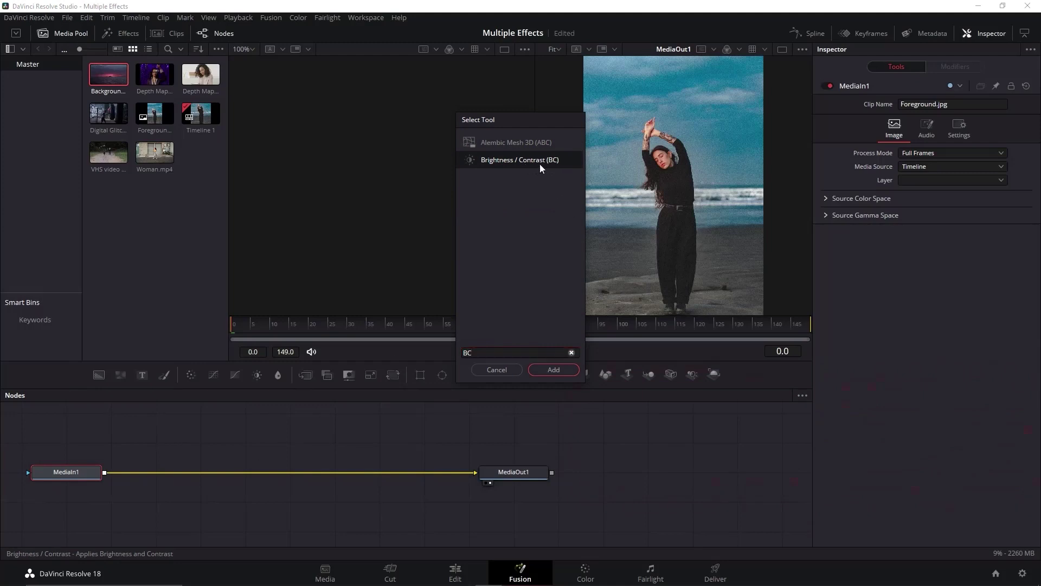
pyautogui.click(554, 371)
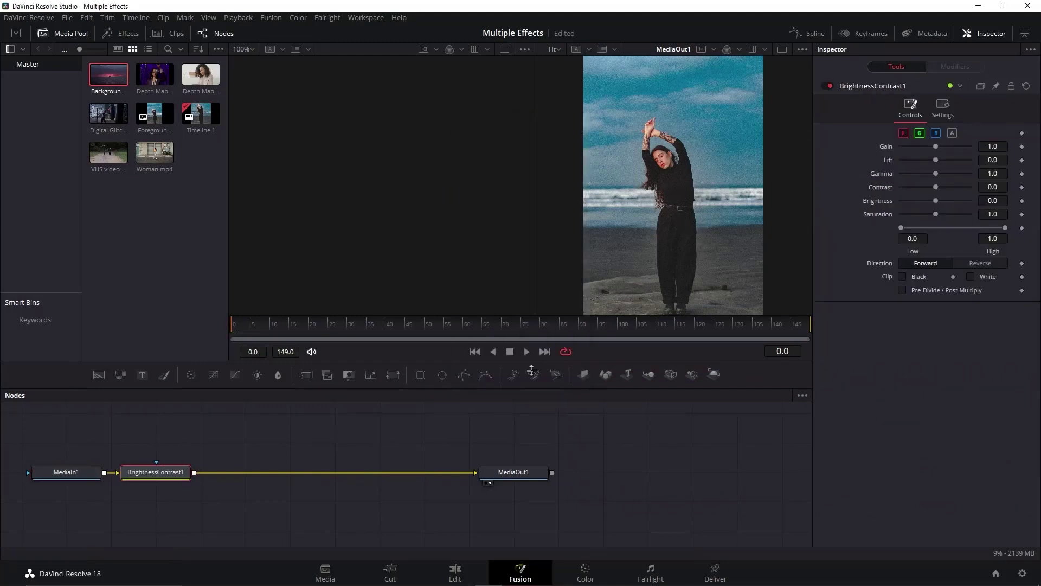
pyautogui.moveTo(180, 472); pyautogui.dragTo(211, 474)
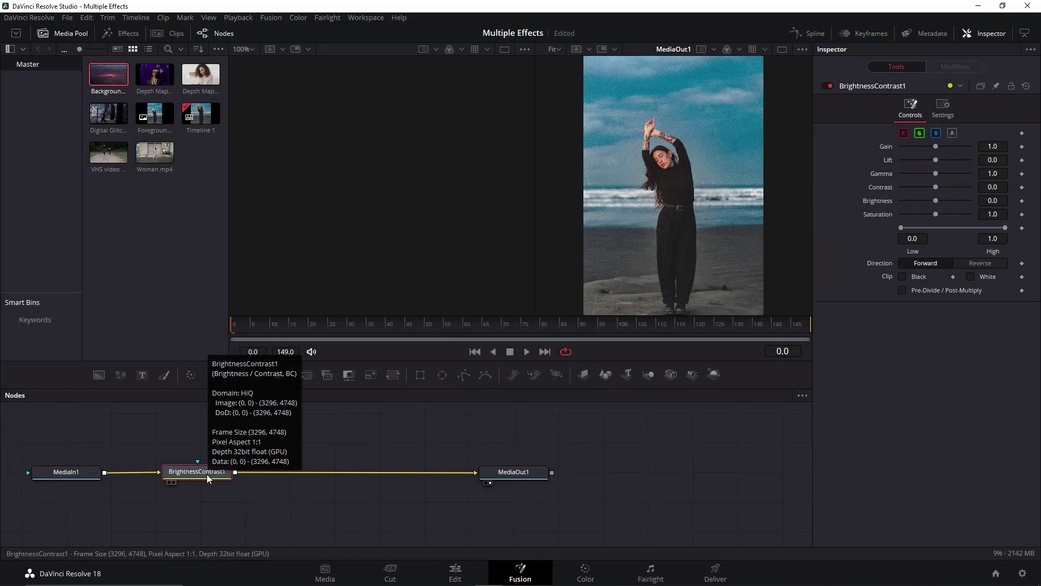
pyautogui.hotkey('shift', 'space')
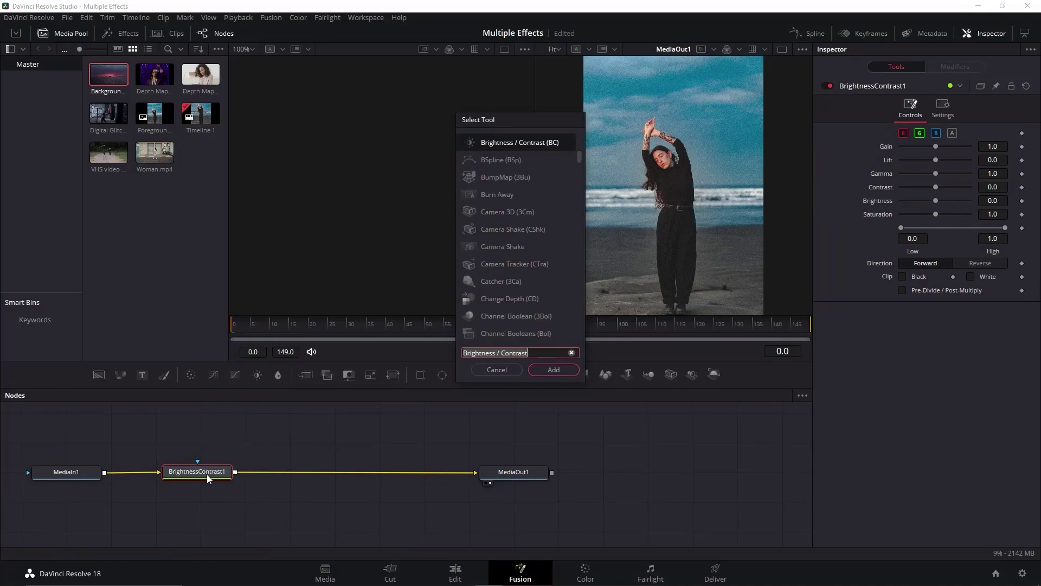
pyautogui.write('LKy')
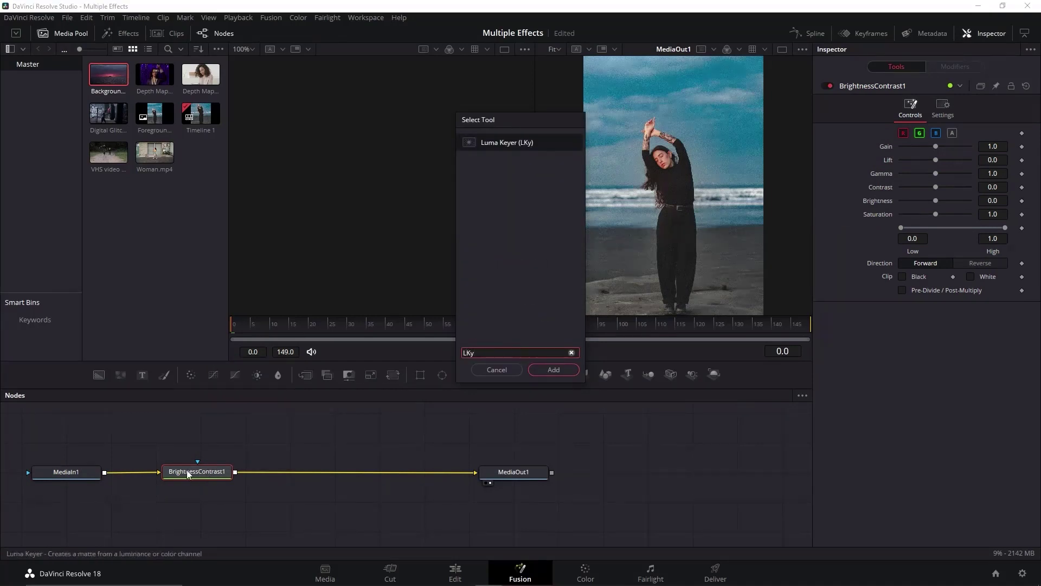
# Step: Add a Luma Keyer after BrightnessContrast1 with Contract/Expand 0.87 and Gamma 0.547
pyautogui.click(566, 368)
pyautogui.moveTo(292, 472); pyautogui.dragTo(332, 475)
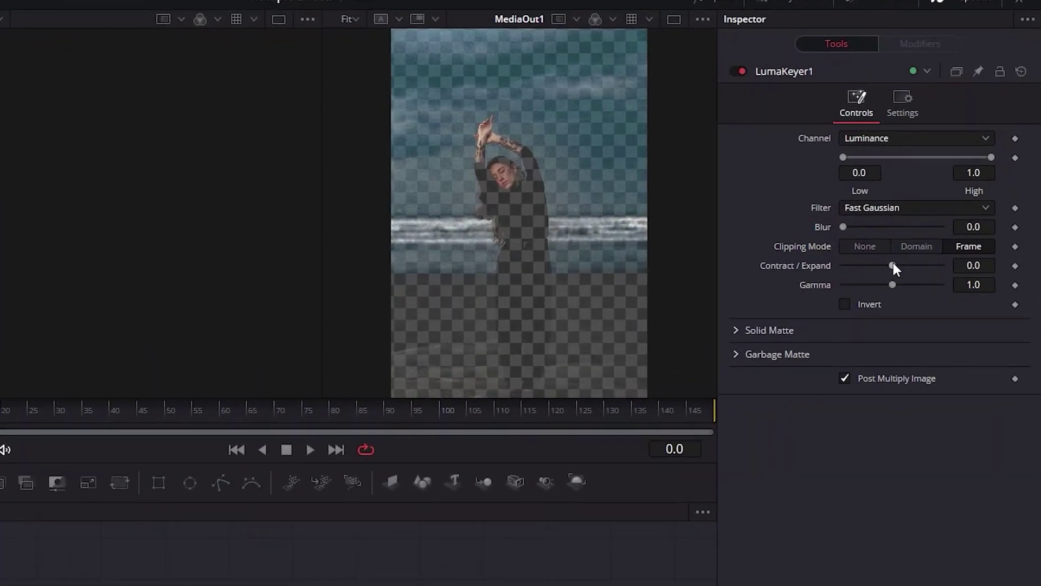
pyautogui.moveTo(931, 228); pyautogui.dragTo(935, 228)
pyautogui.moveTo(900, 264); pyautogui.dragTo(931, 278)
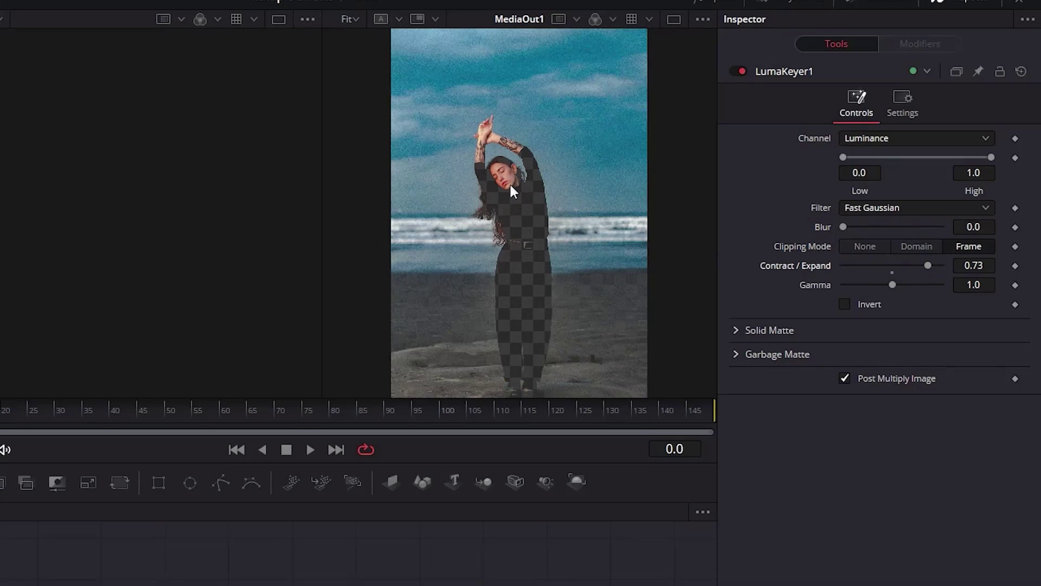
pyautogui.moveTo(892, 287); pyautogui.dragTo(870, 288)
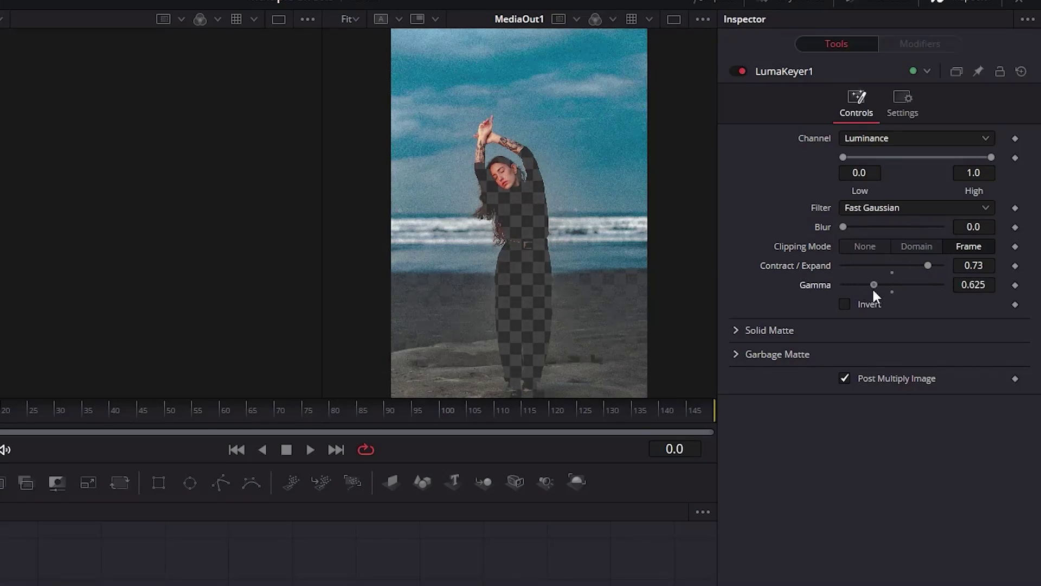
pyautogui.moveTo(928, 265); pyautogui.dragTo(934, 266)
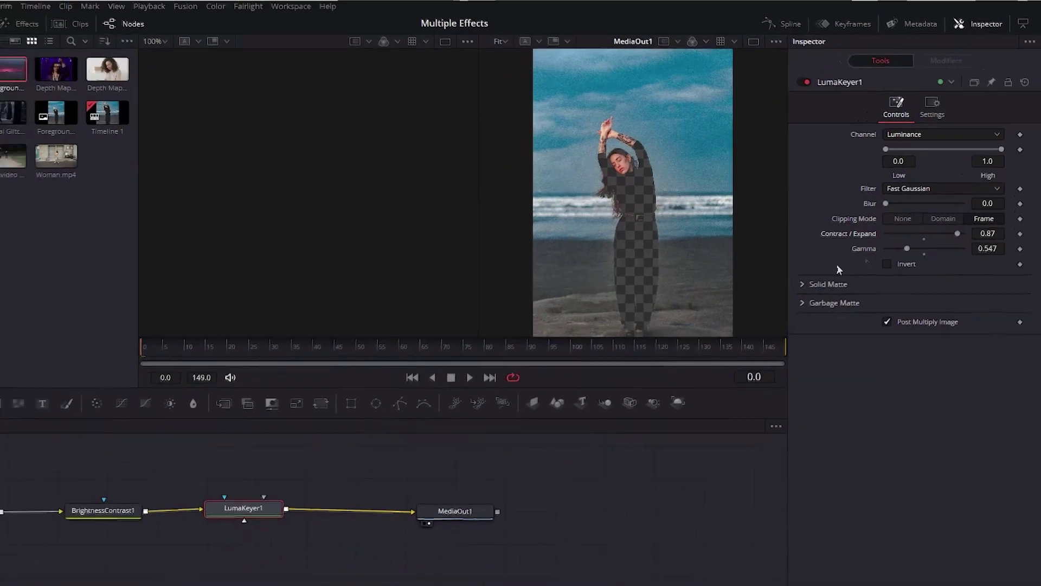
# Step: Make the image black and white with Saturation 0 and Contrast -0.02 on BrightnessContrast1
pyautogui.click(215, 474)
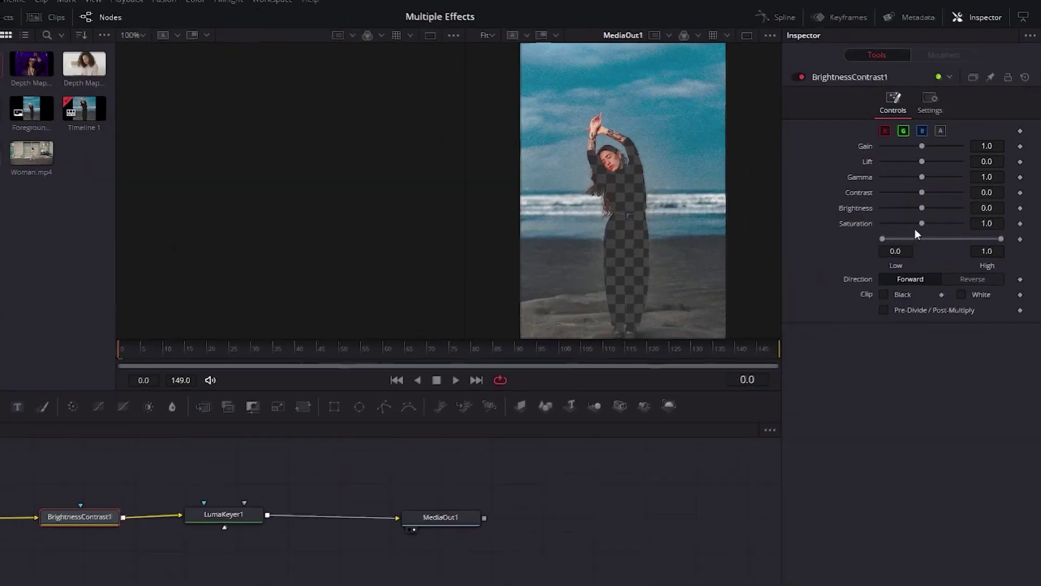
pyautogui.moveTo(935, 214); pyautogui.dragTo(911, 215)
pyautogui.moveTo(863, 242); pyautogui.dragTo(841, 245)
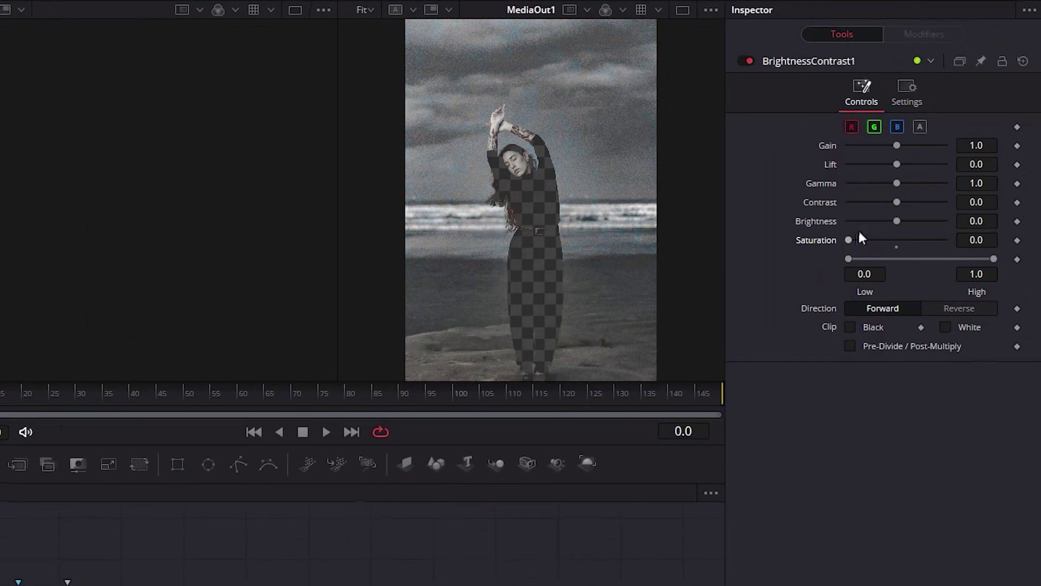
pyautogui.moveTo(903, 204); pyautogui.dragTo(907, 203)
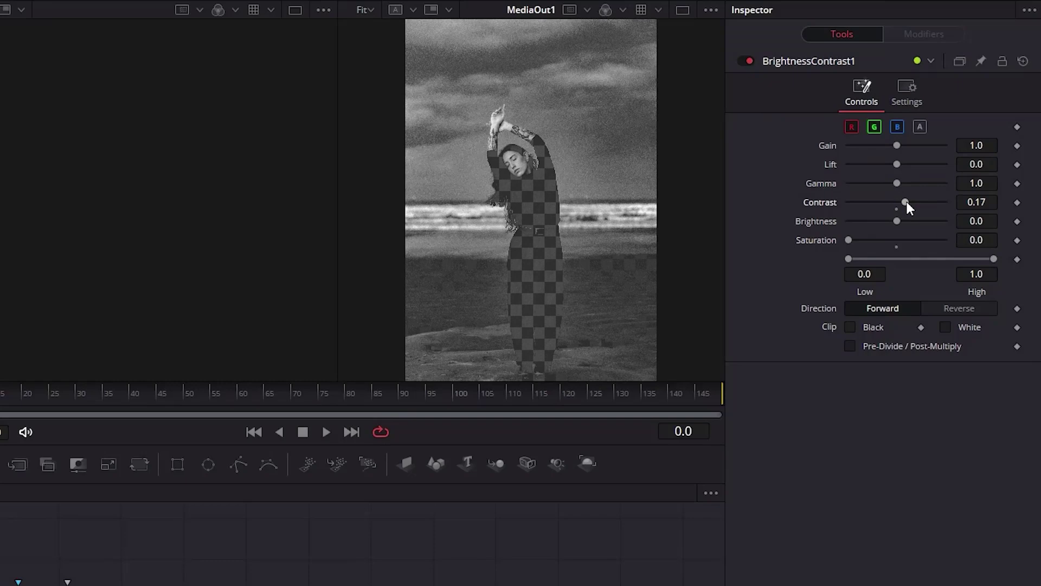
pyautogui.moveTo(907, 202); pyautogui.dragTo(897, 210)
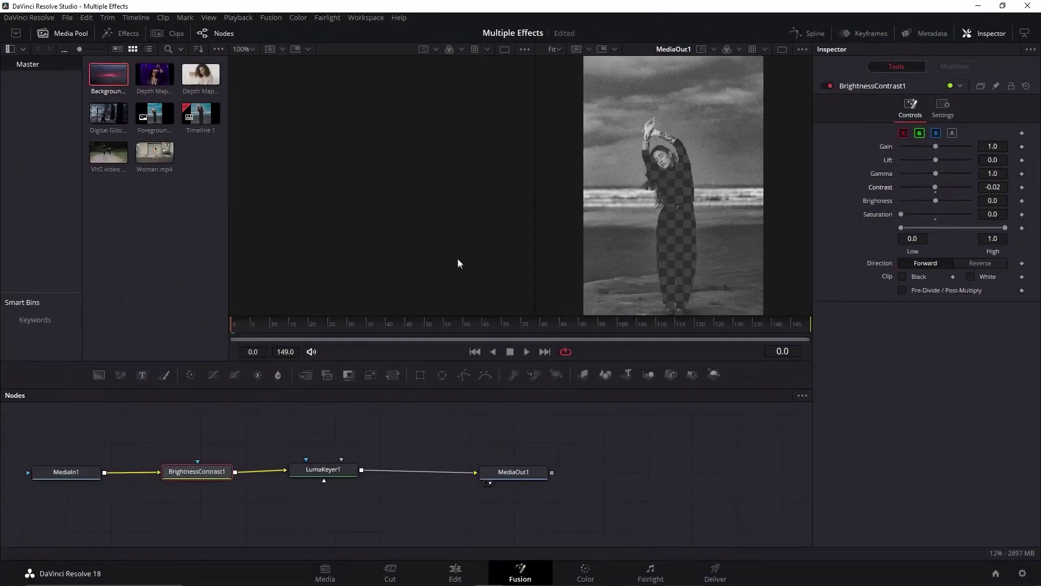
# Step: Back on the Edit page, drag Background.mp4 on V1 to the timeline start
pyautogui.click(450, 572)
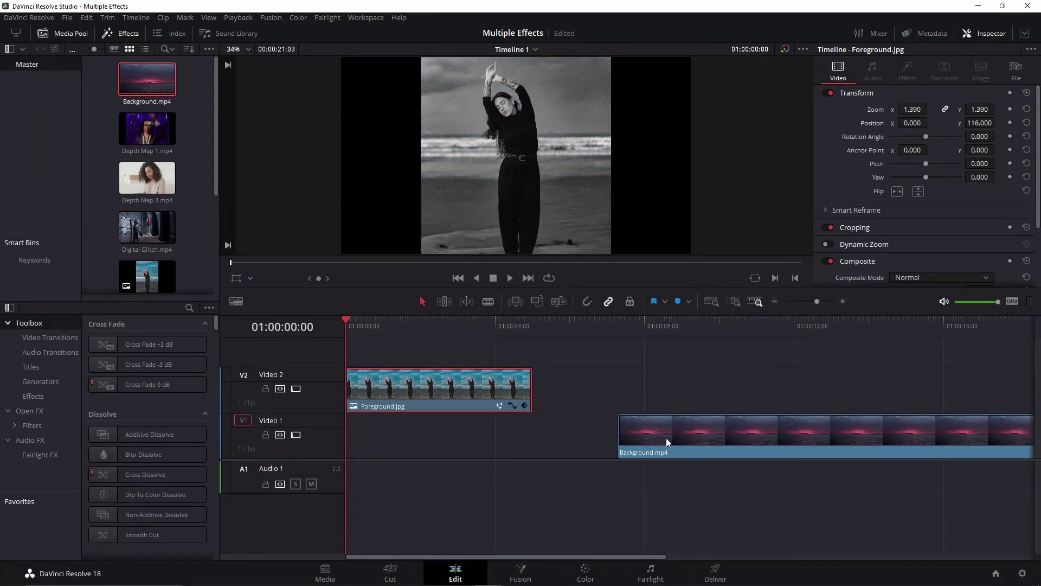
pyautogui.moveTo(666, 437); pyautogui.dragTo(366, 431)
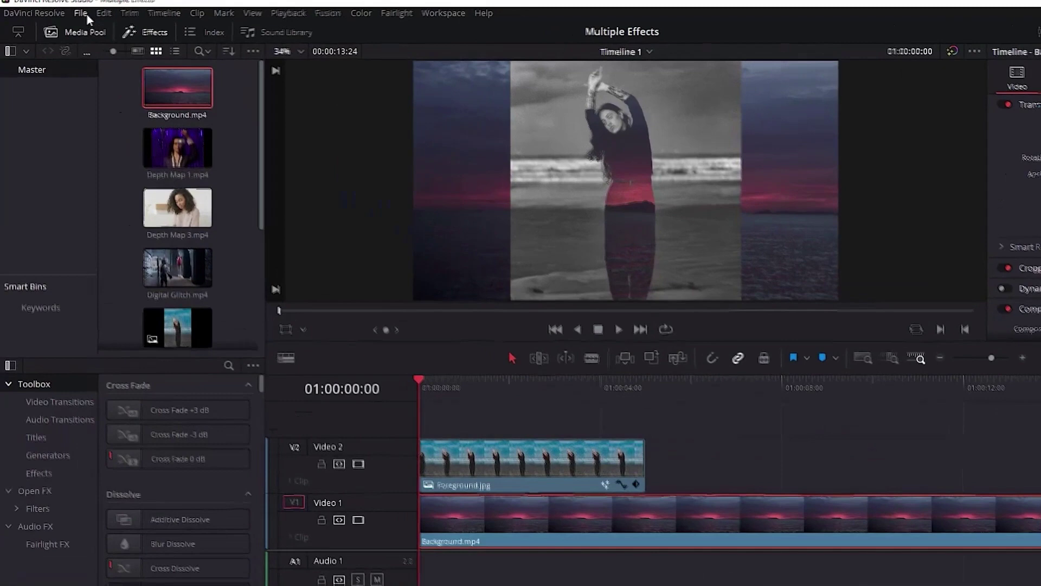
# Step: Save a vertical 1080 x 1920 timeline resolution in Project Settings and select the Foreground clip
pyautogui.click(67, 17)
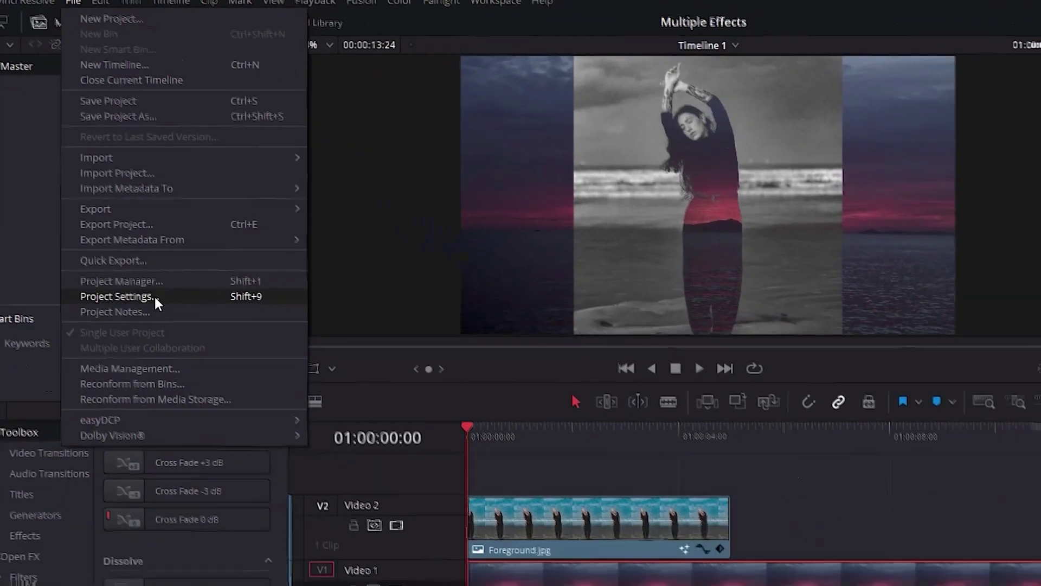
pyautogui.click(193, 335)
pyautogui.scroll(3, 379, 195)
pyautogui.scroll(5, 379, 211)
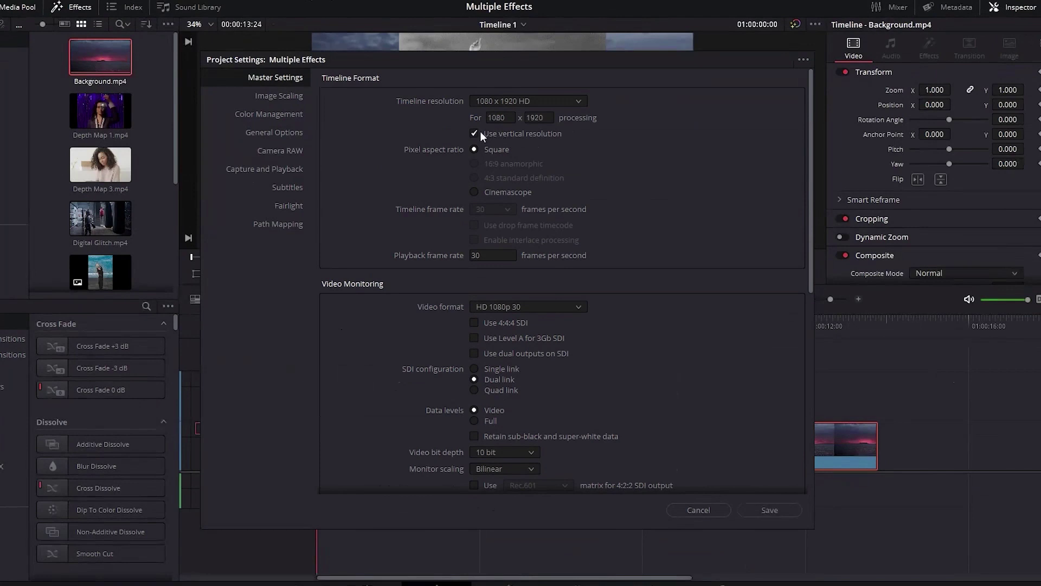
pyautogui.click(747, 509)
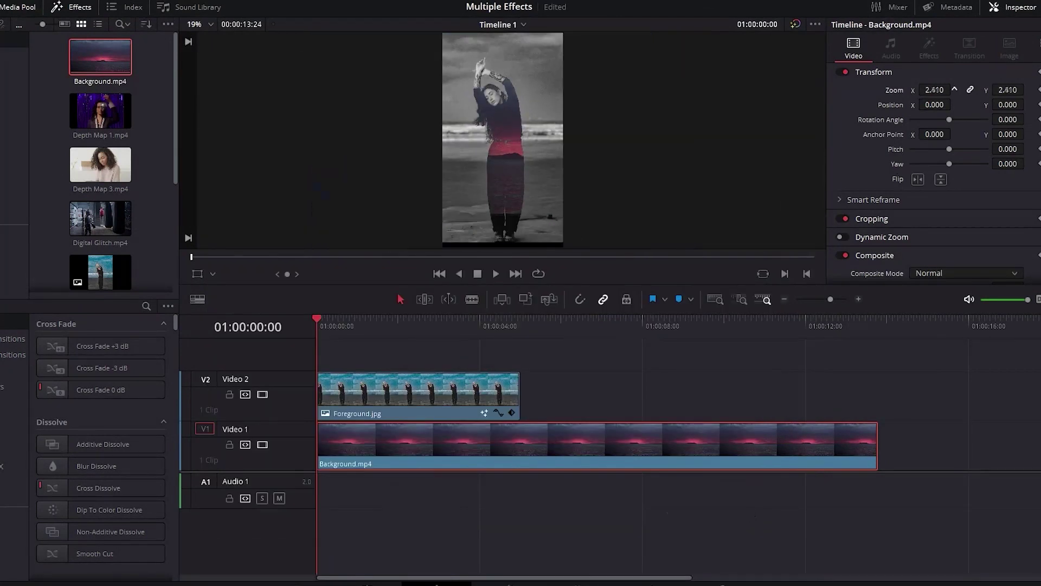
pyautogui.click(469, 384)
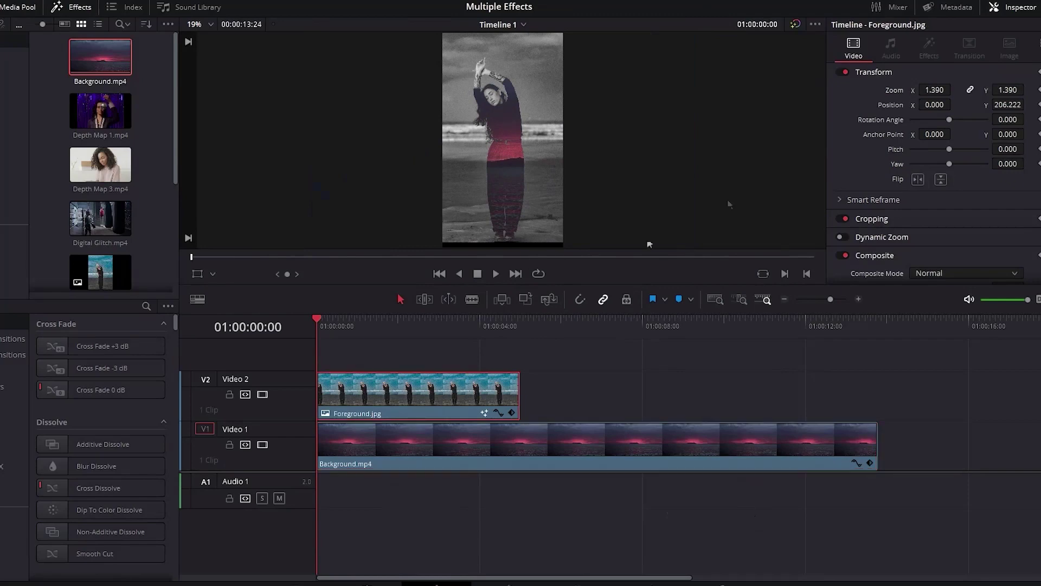